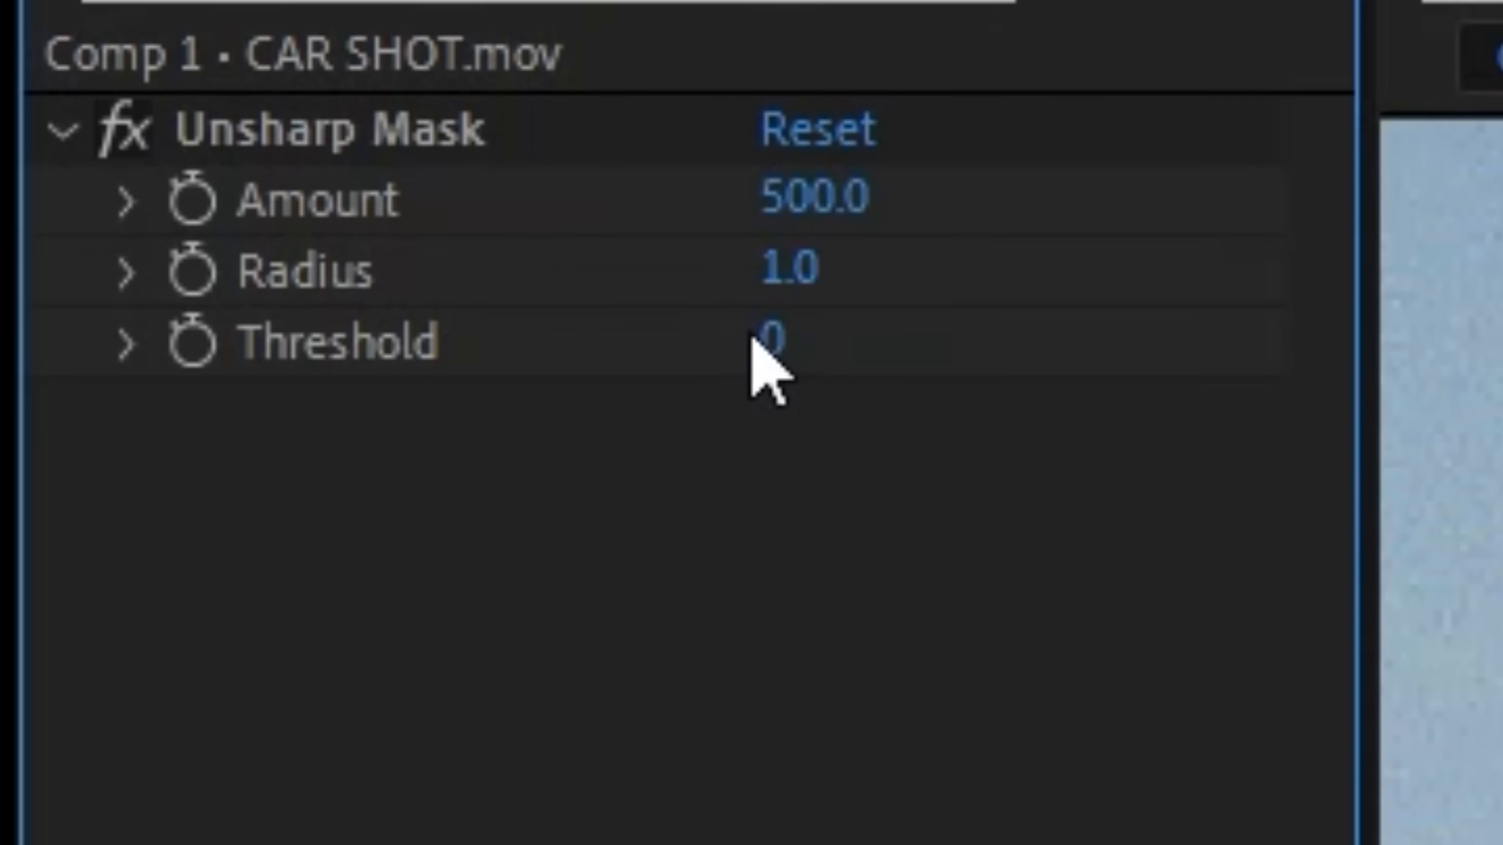
Adjust the Threshold of the Unsharp Mask effect on the CAR SHOT.mov layer to smooth out the sky noise
{"action": "left_click_drag", "start_coordinate": [758, 340], "coordinate": [1394, 409]}
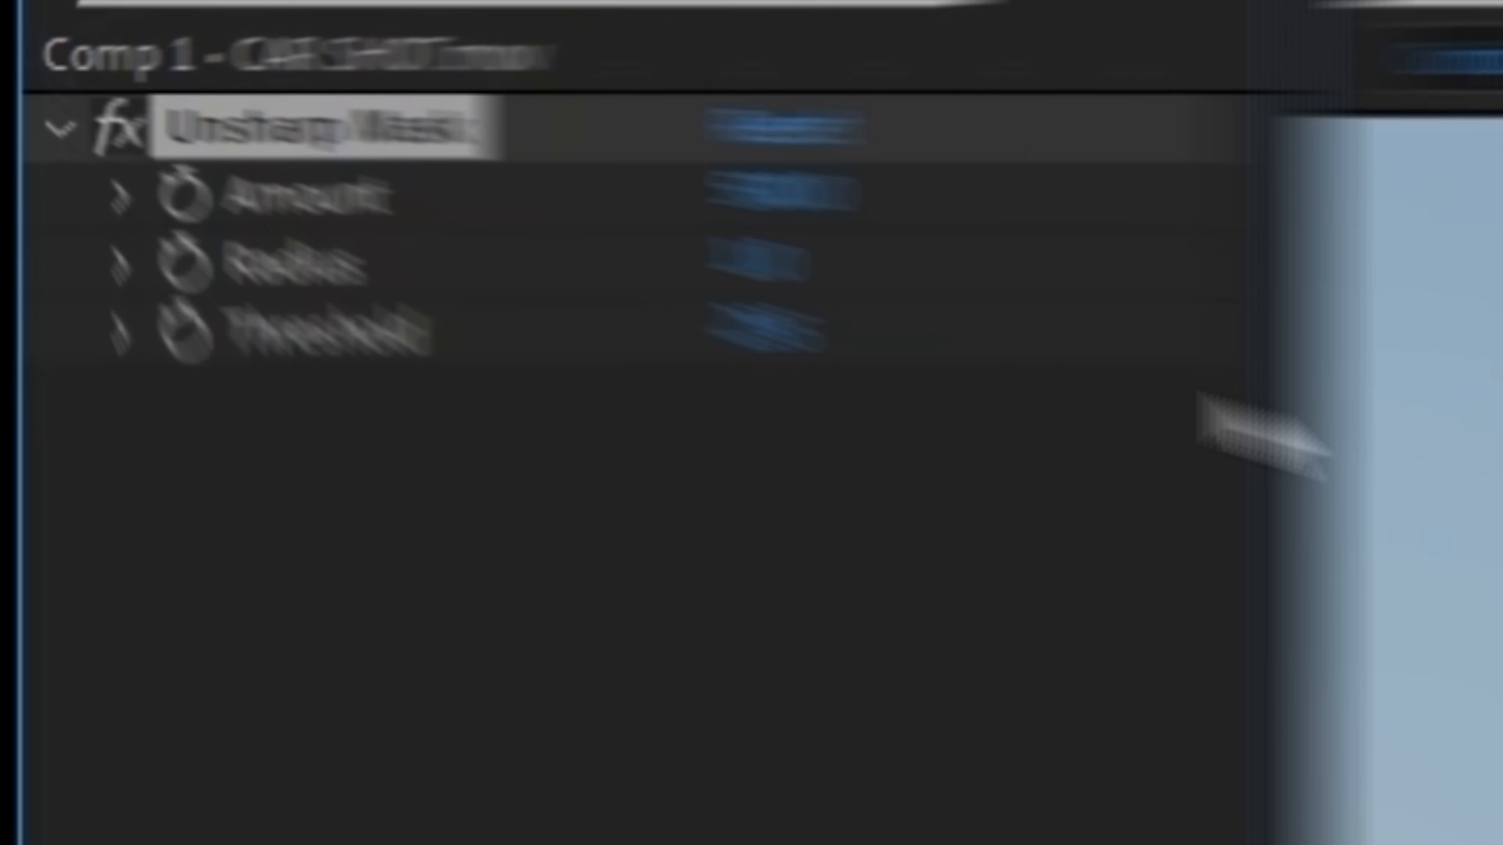
{"action": "left_click_drag", "start_coordinate": [853, 383], "coordinate": [752, 309]}
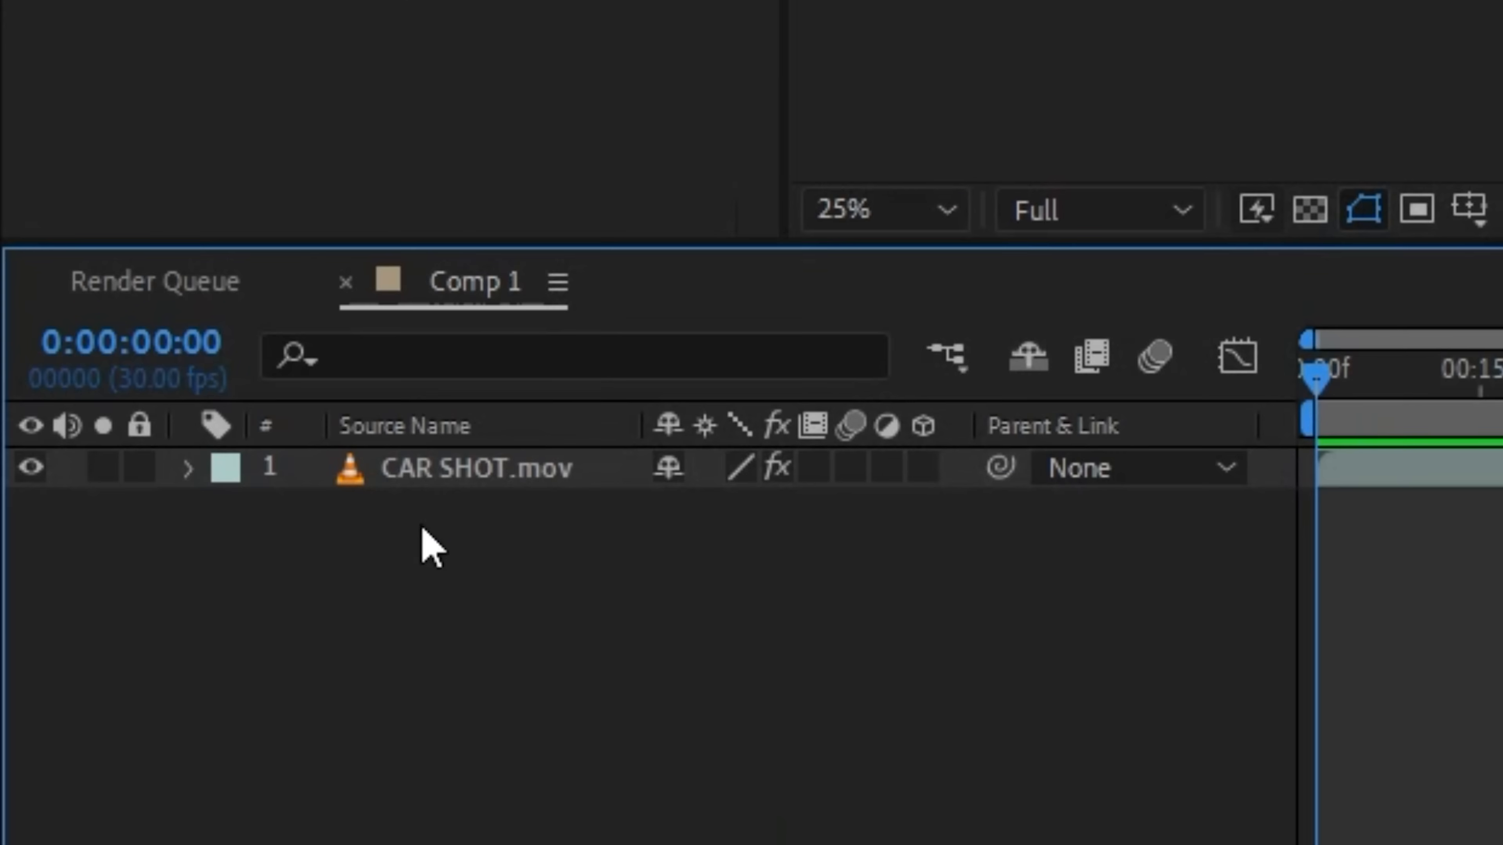
Pre-compose the CAR SHOT.mov layer as CAR SHOT, moving all attributes into the new composition
{"action": "right_click", "coordinate": [170, 569]}
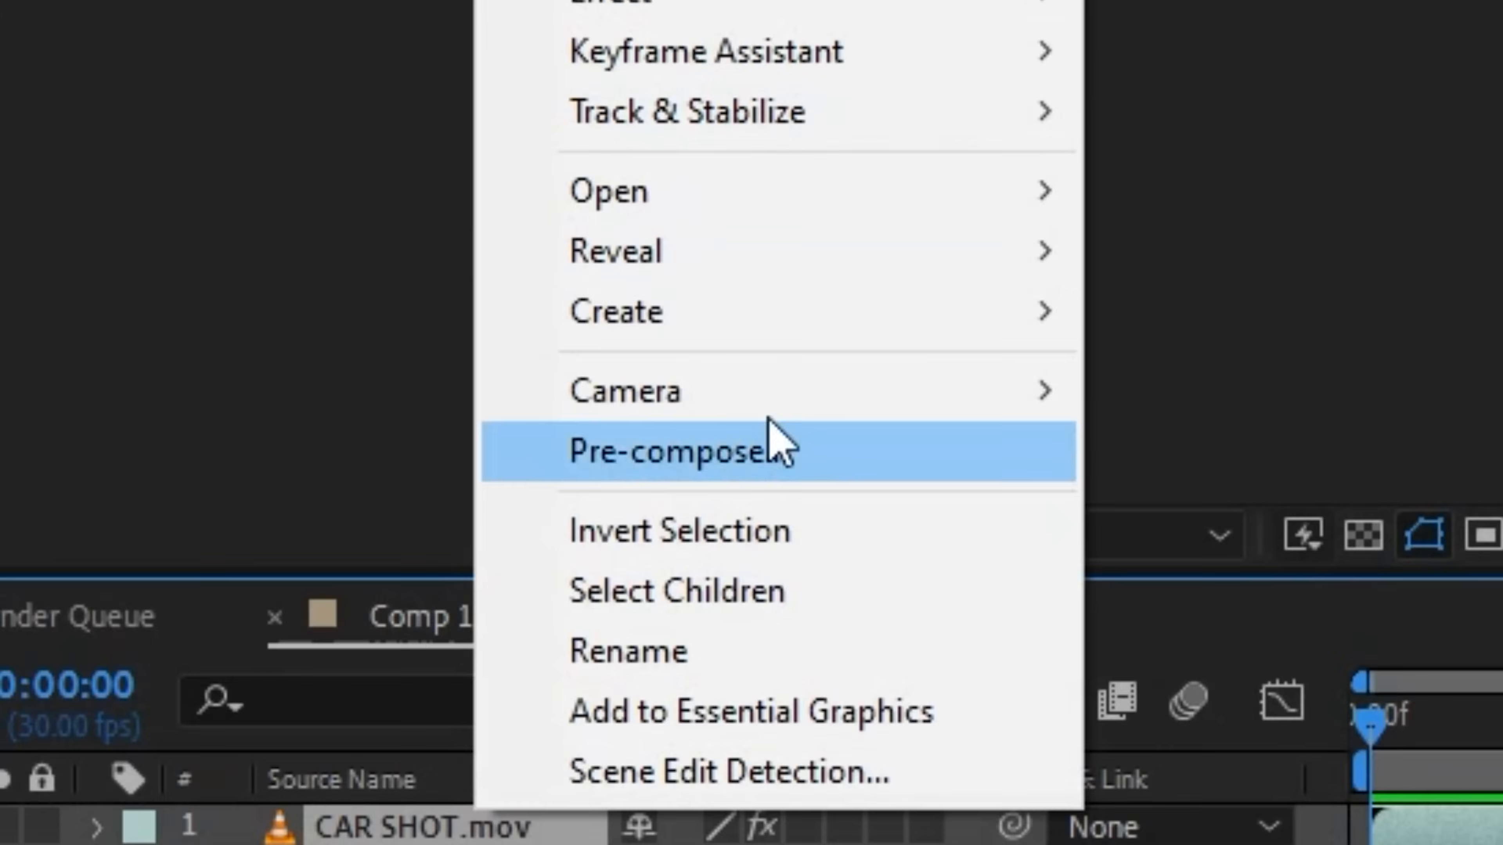
{"action": "left_click", "coordinate": [805, 137]}
{"action": "type", "text": "CAR SHOT"}
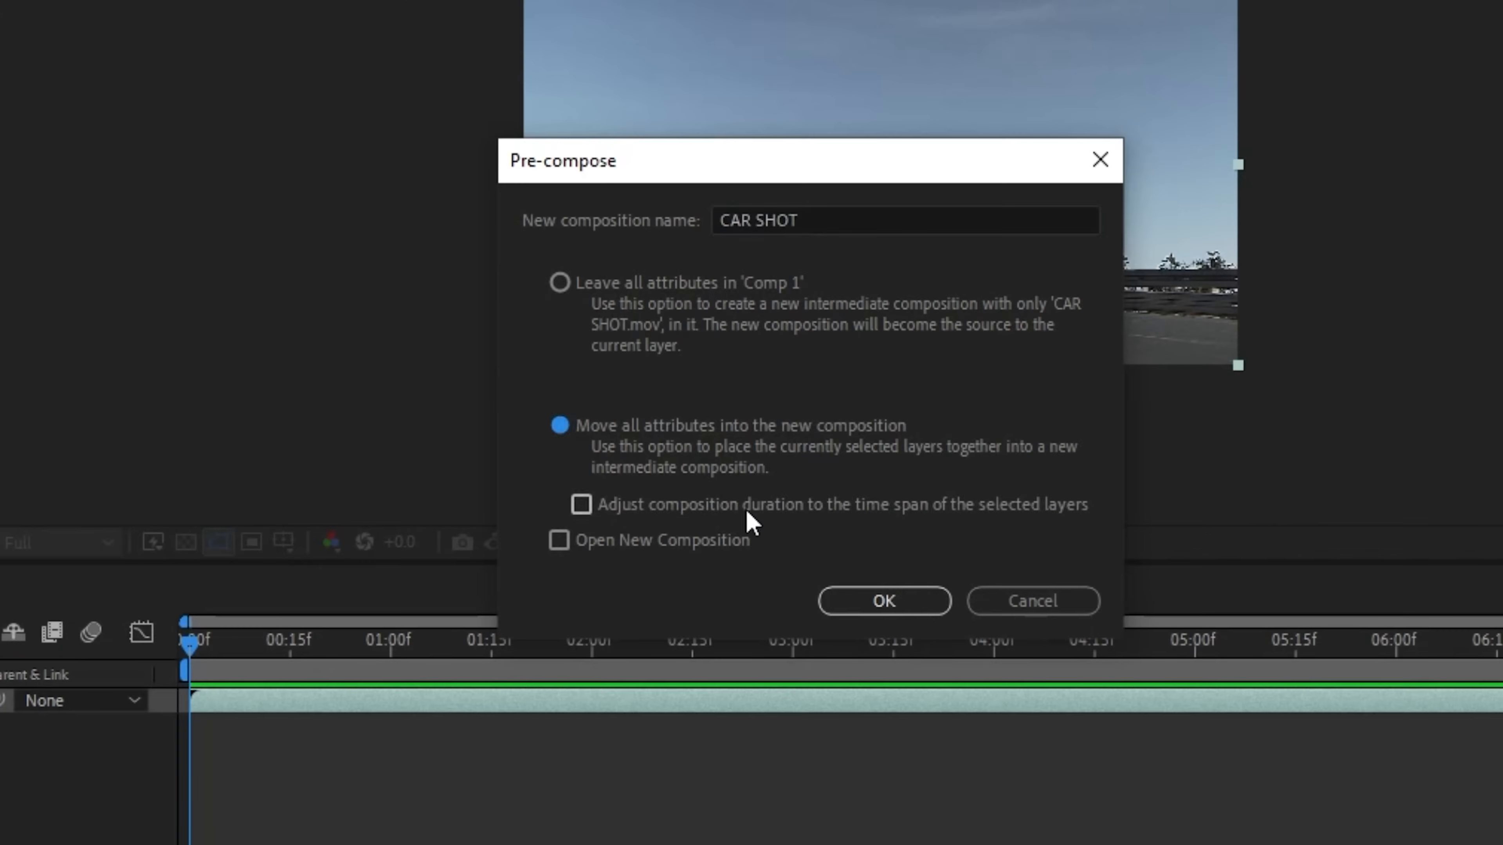
{"action": "left_click", "coordinate": [895, 601]}
Run the 3D Camera Tracker on the CAR SHOT pre-composition and scrub through the shot to inspect the solved track points
{"action": "right_click", "coordinate": [345, 658]}
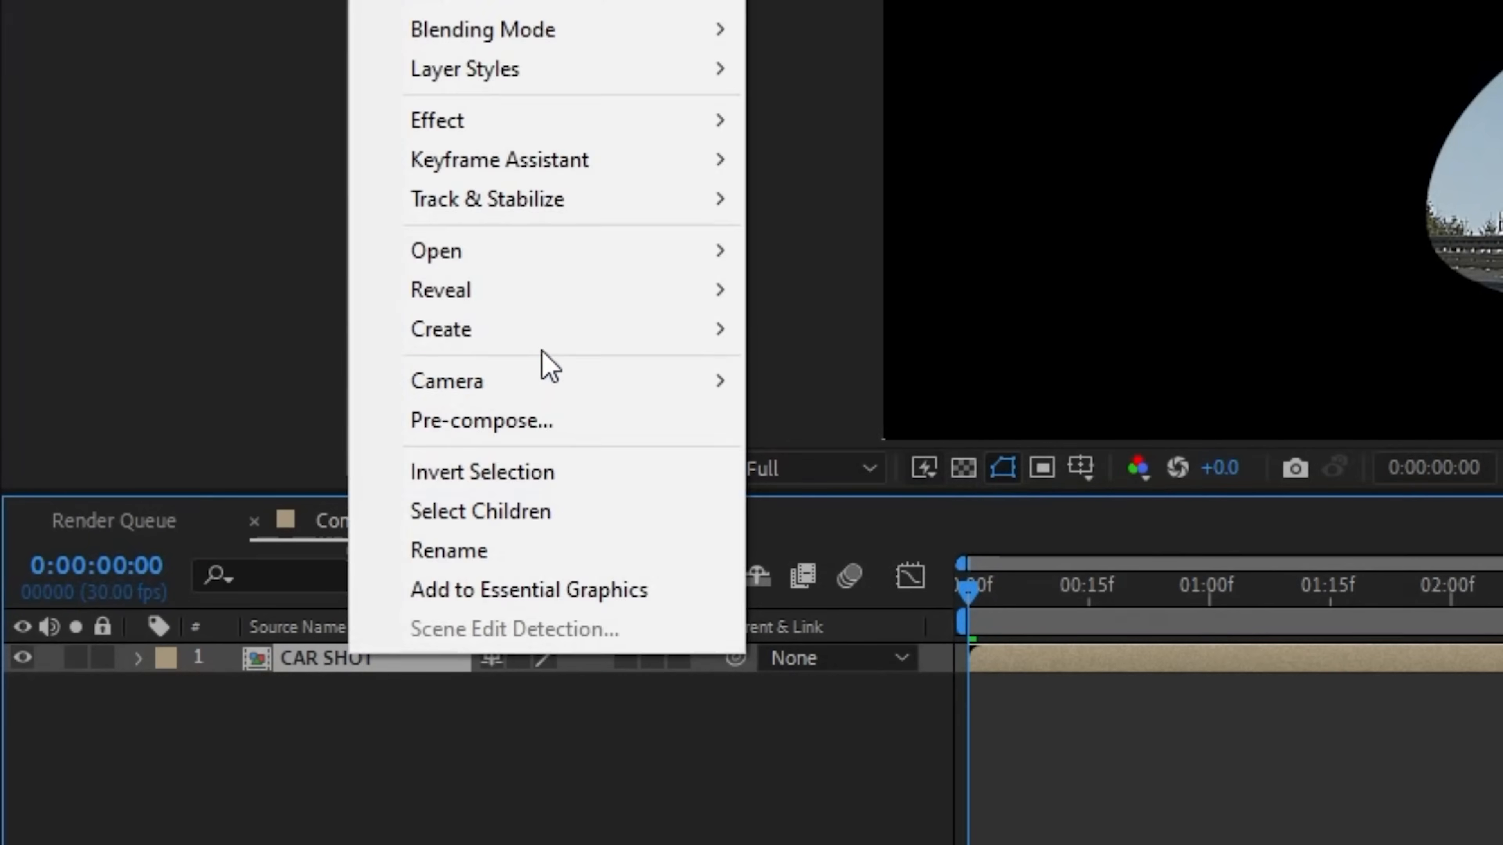
{"action": "mouse_move", "coordinate": [744, 200]}
{"action": "left_click", "coordinate": [947, 426]}
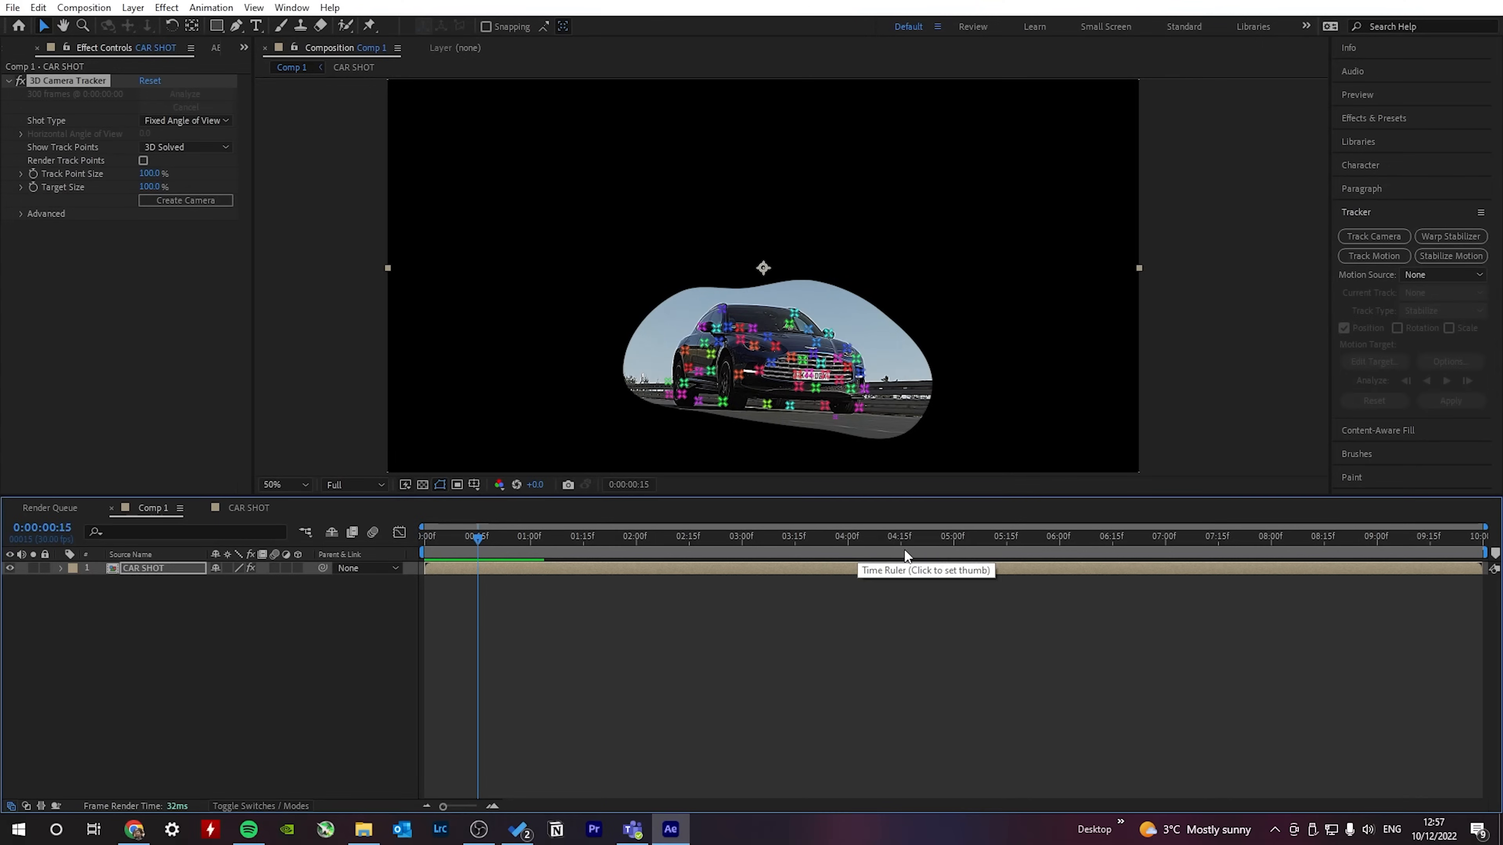
{"action": "left_click_drag", "start_coordinate": [954, 538], "coordinate": [1036, 538]}
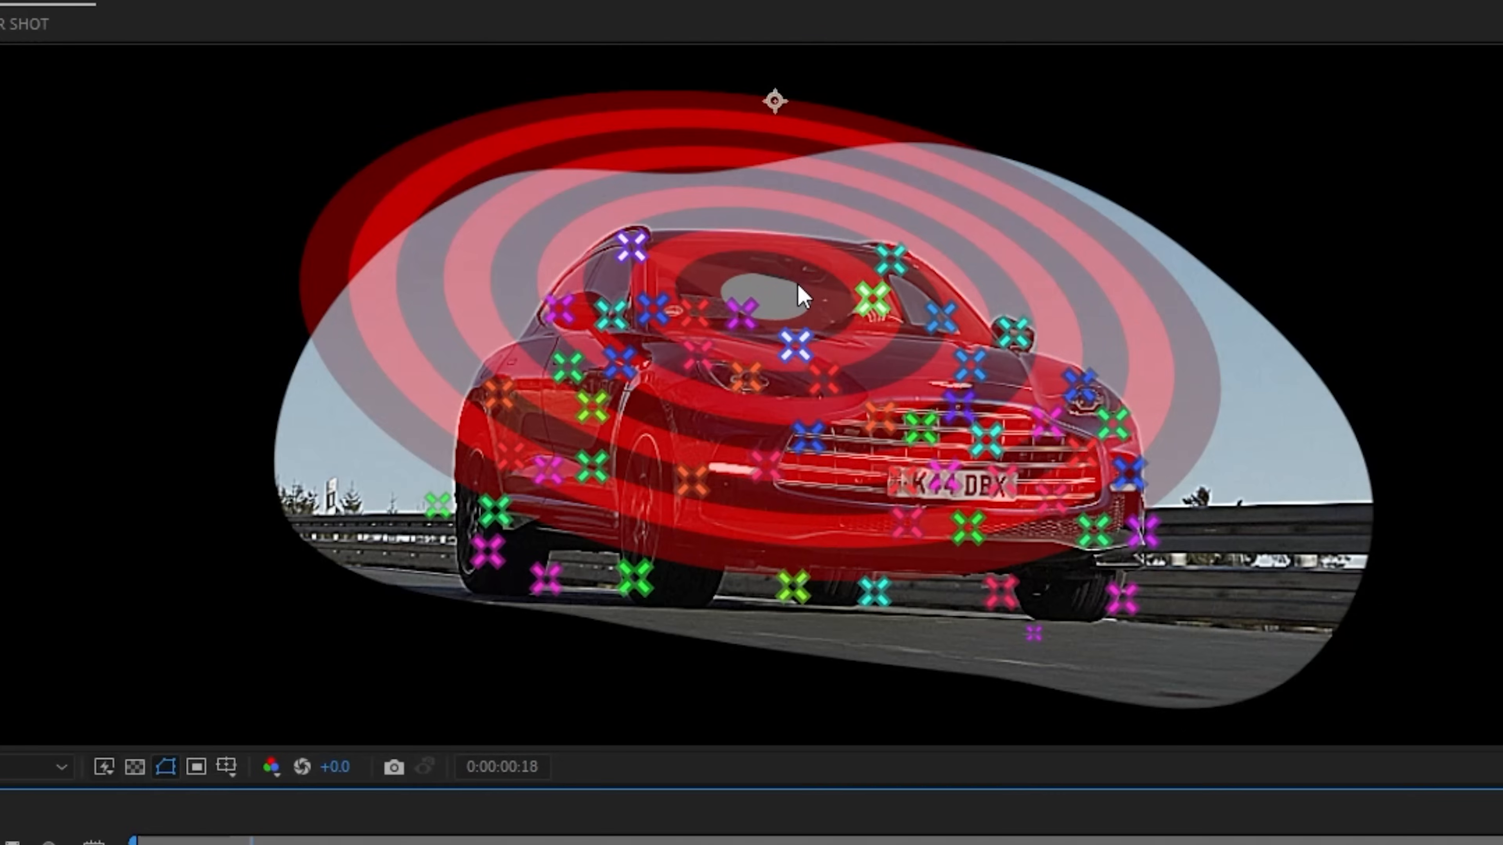
Create a solid and camera from track points whose target lies on the car's windscreen, and select the tracked solid
{"action": "right_click", "coordinate": [798, 287]}
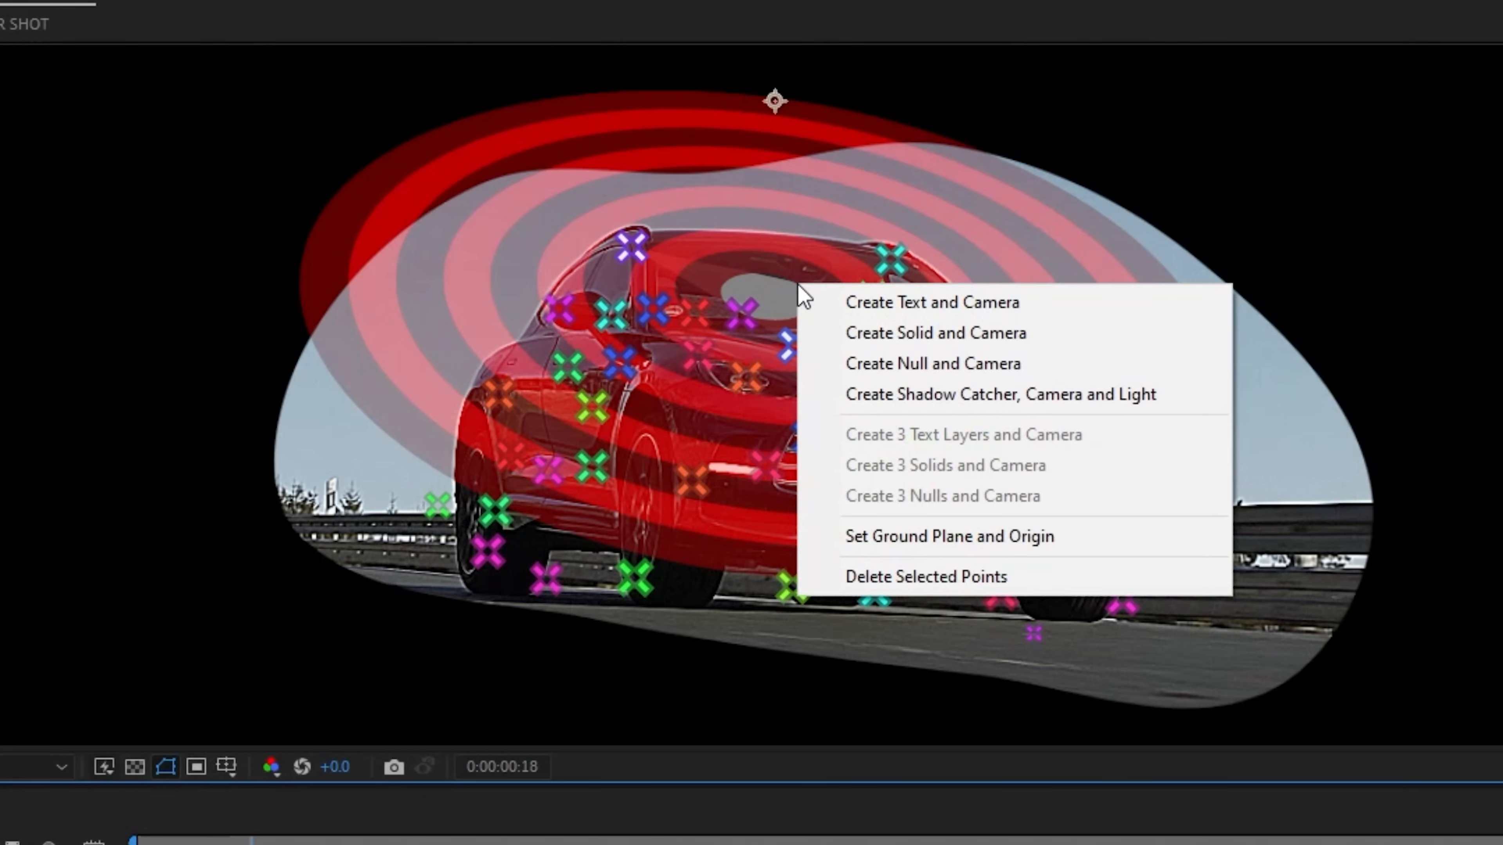
{"action": "left_click", "coordinate": [934, 333]}
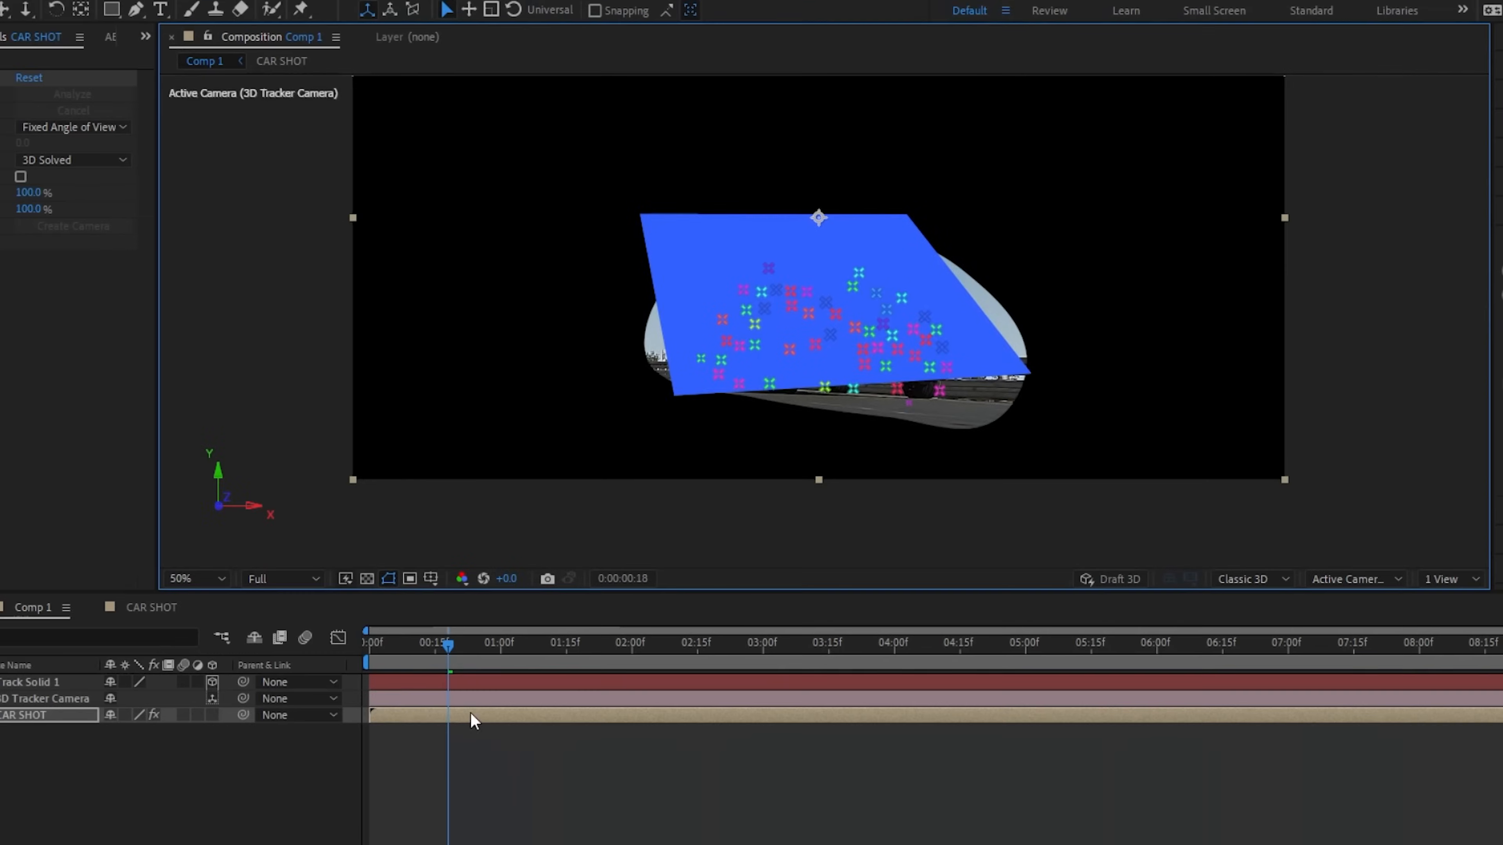
{"action": "left_click", "coordinate": [38, 684]}
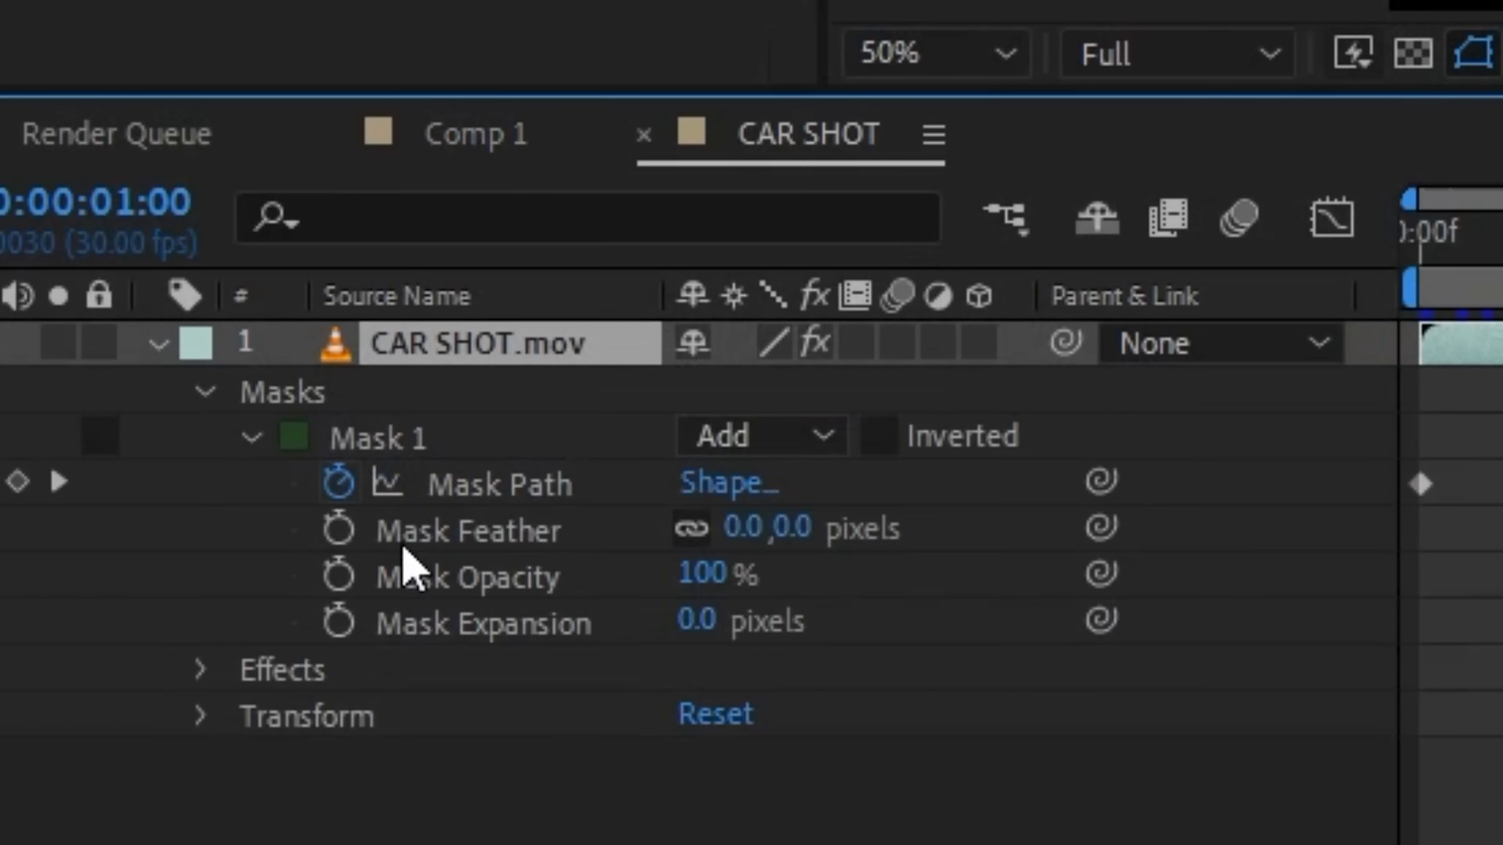
Delete Mask 1 from the CAR SHOT.mov footage and pre-compose Track Solid 1 as TRACKED PLANE, leaving all attributes in Comp 1
{"action": "left_click", "coordinate": [414, 443]}
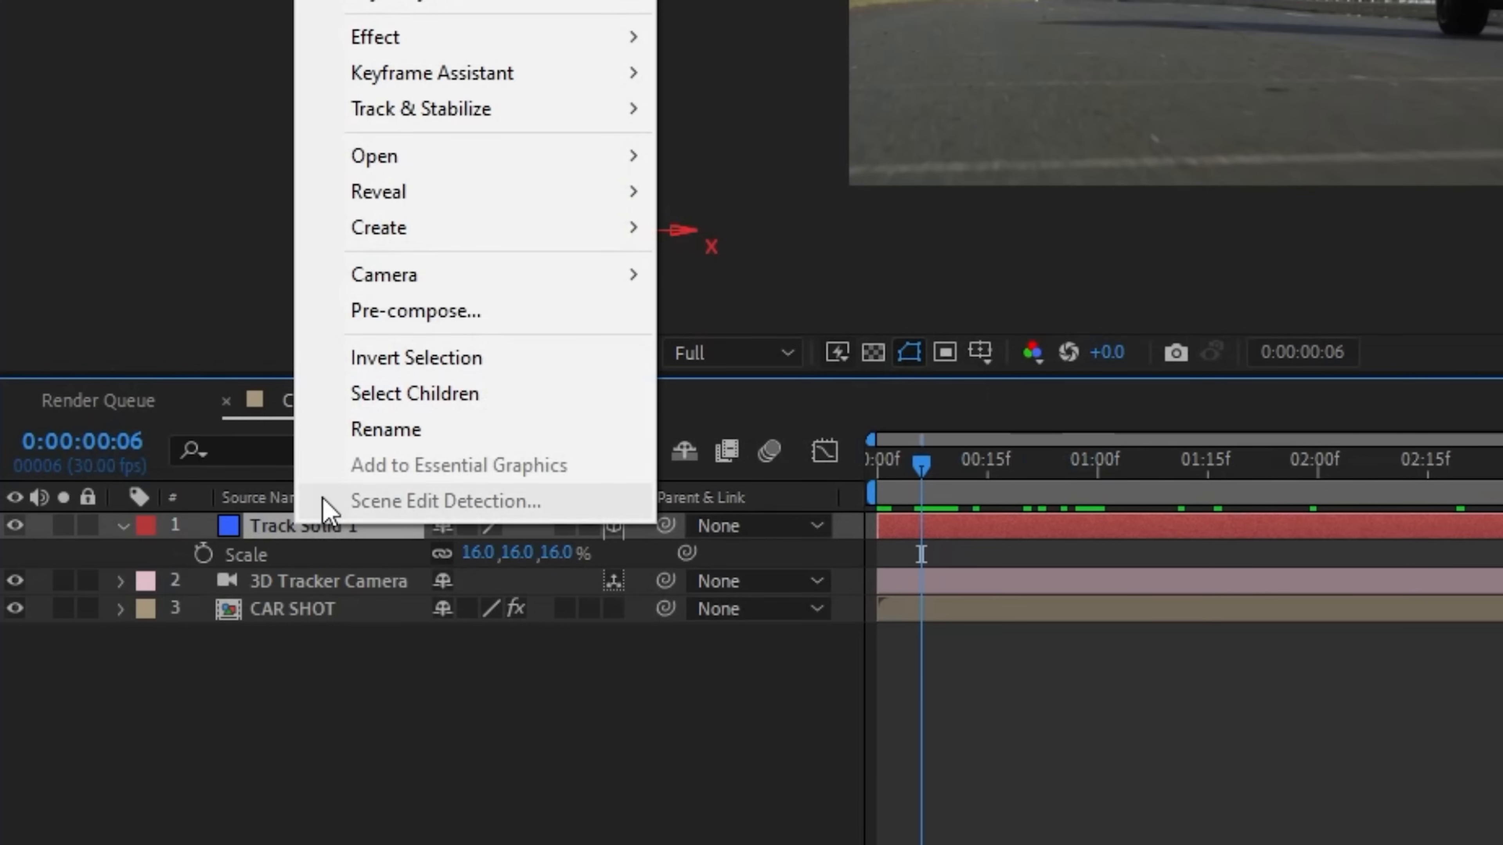
{"action": "left_click", "coordinate": [473, 325]}
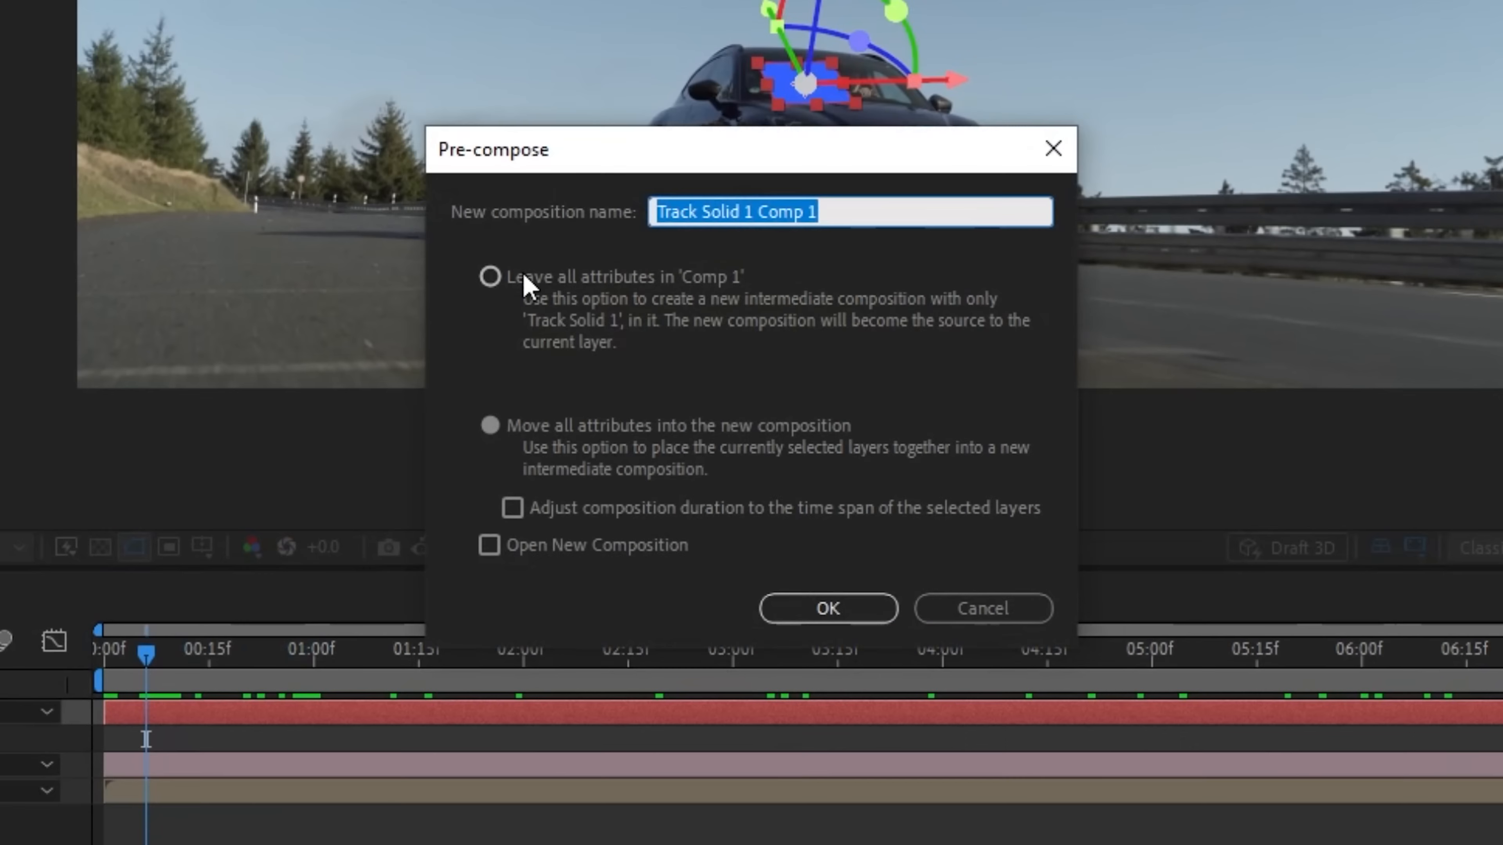
{"action": "left_click", "coordinate": [561, 279]}
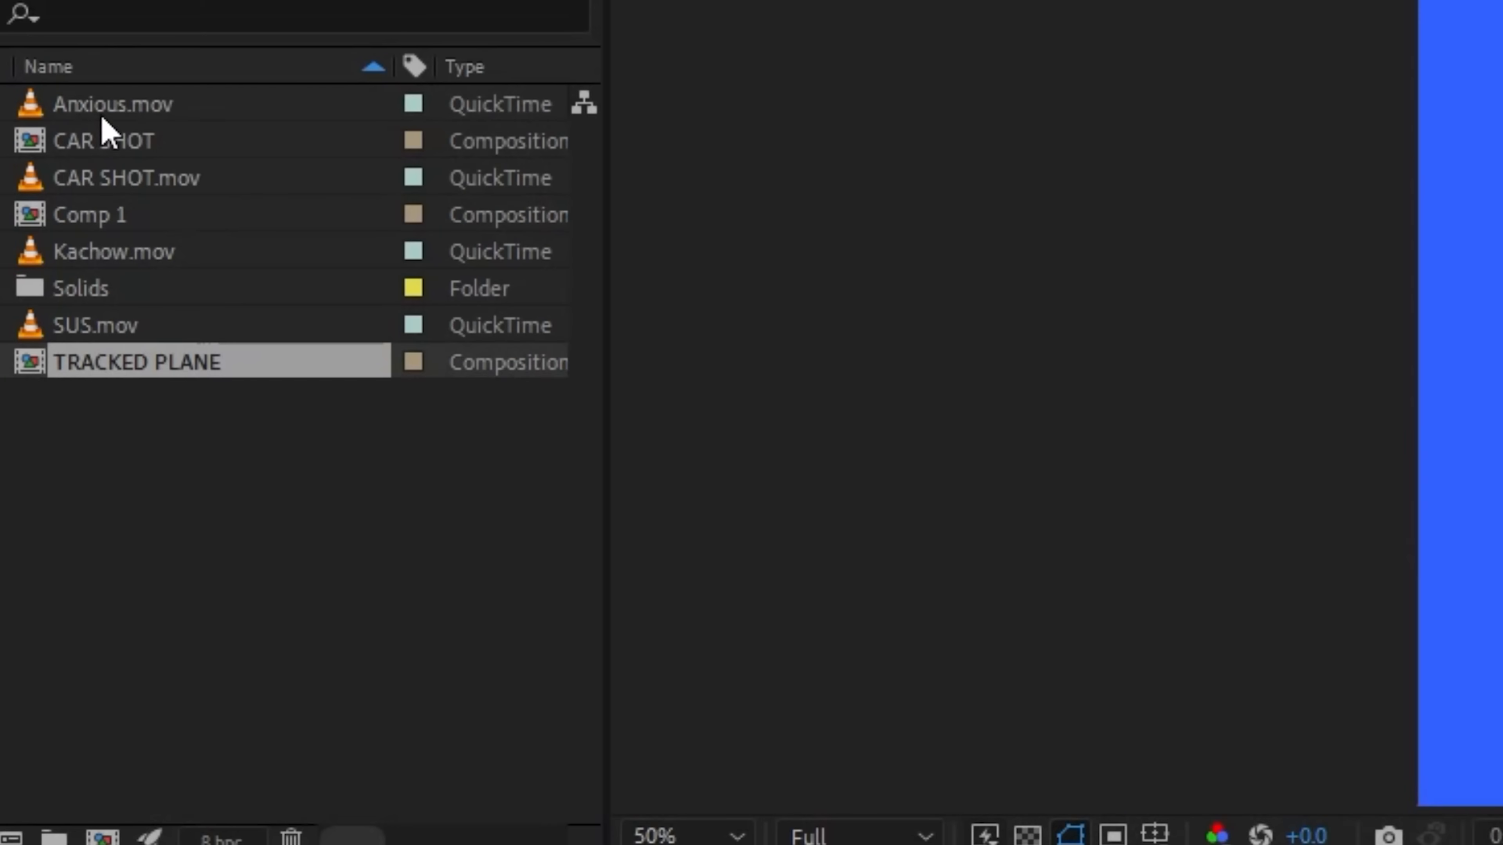
Add Anxious.mov above the solid in the TRACKED PLANE composition and squeeze it horizontally to the composition's width
{"action": "left_click_drag", "start_coordinate": [101, 106], "coordinate": [258, 296]}
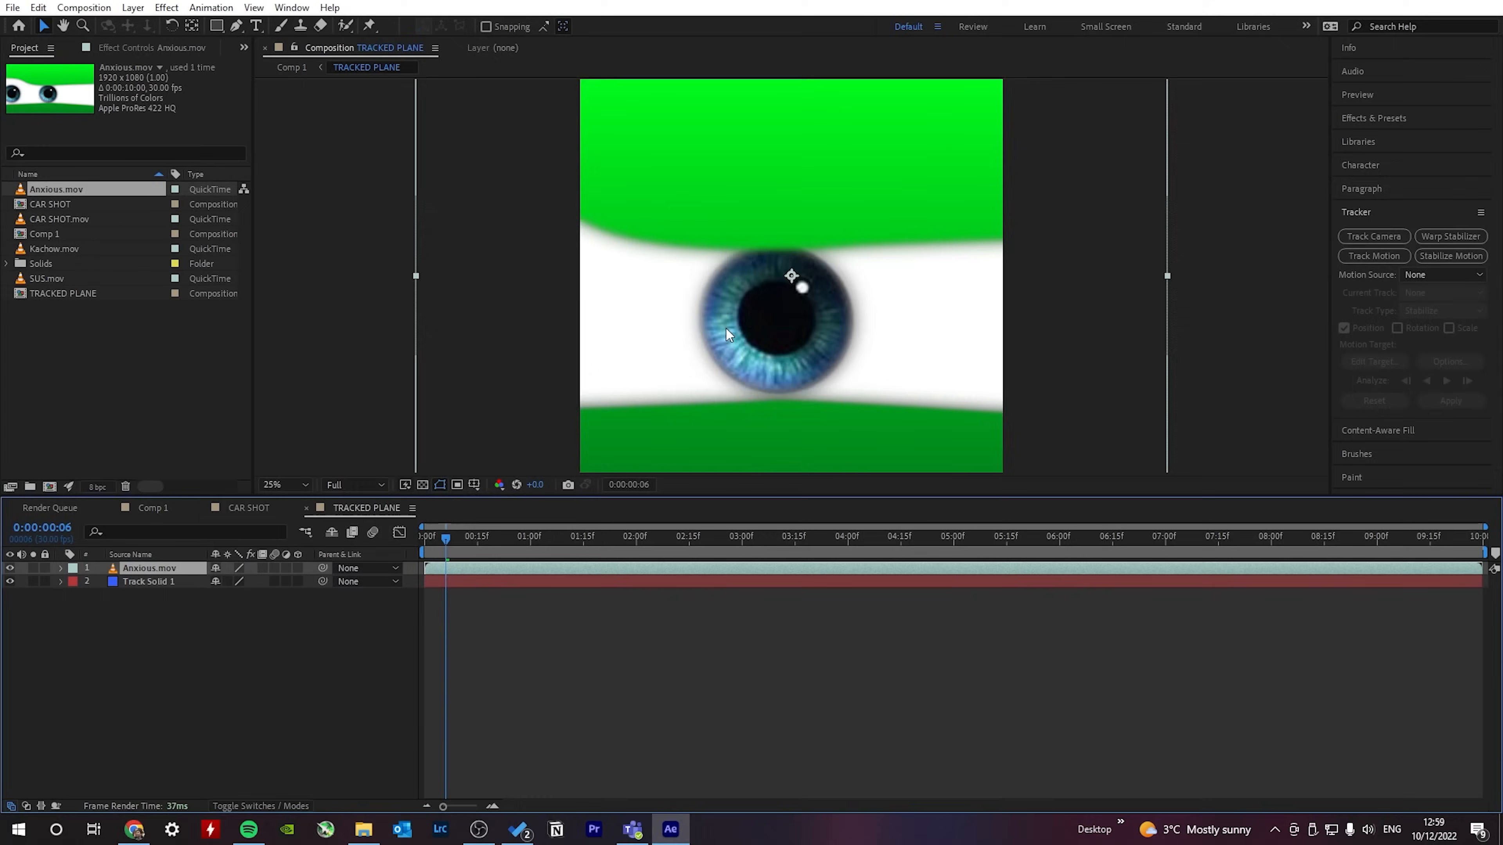
{"action": "key", "text": "ctrl+alt+f"}
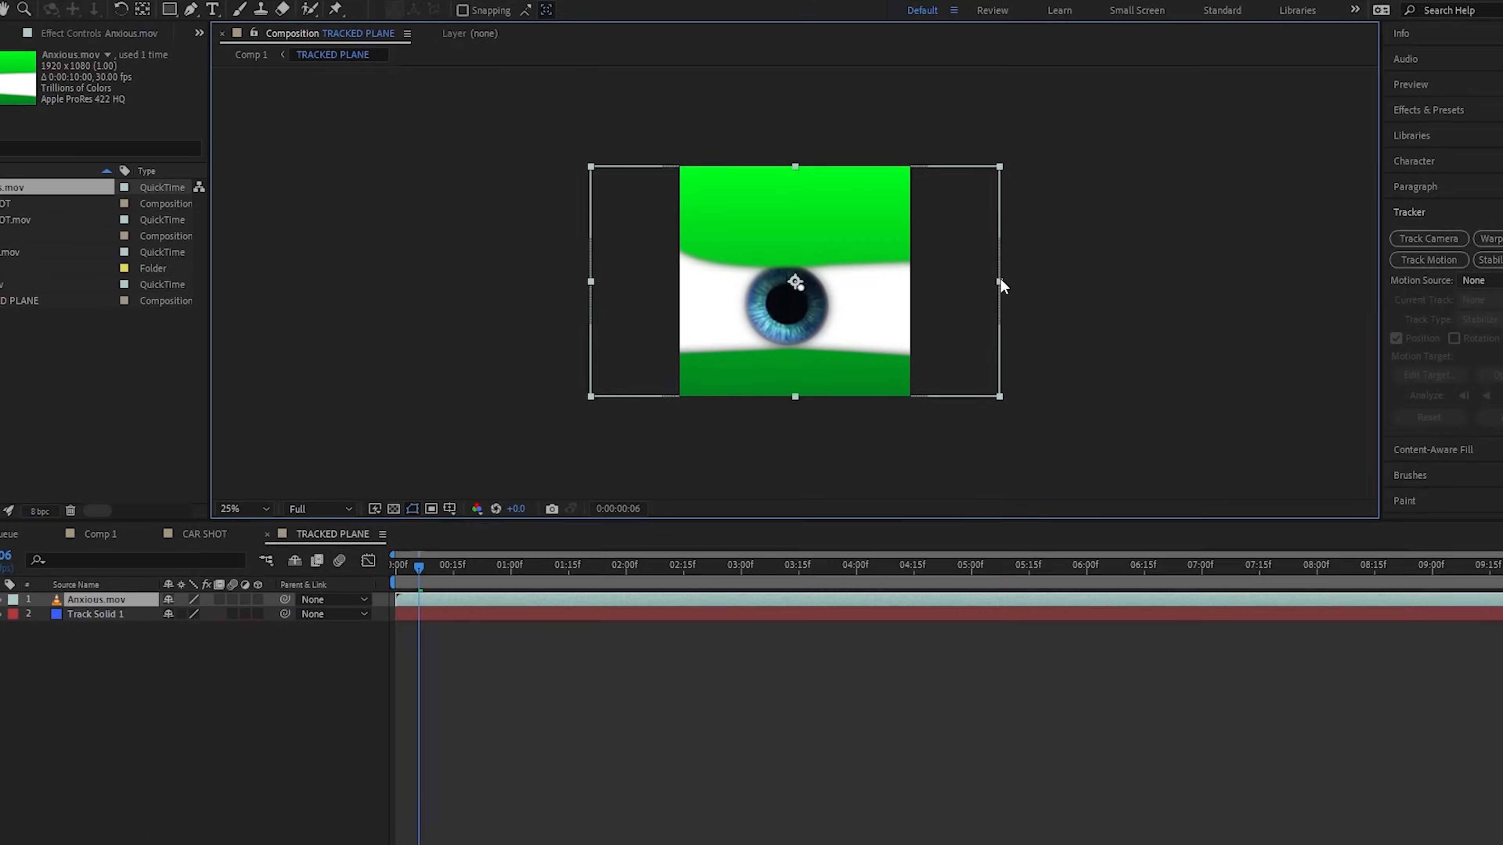
{"action": "left_click_drag", "start_coordinate": [1000, 280], "coordinate": [913, 284]}
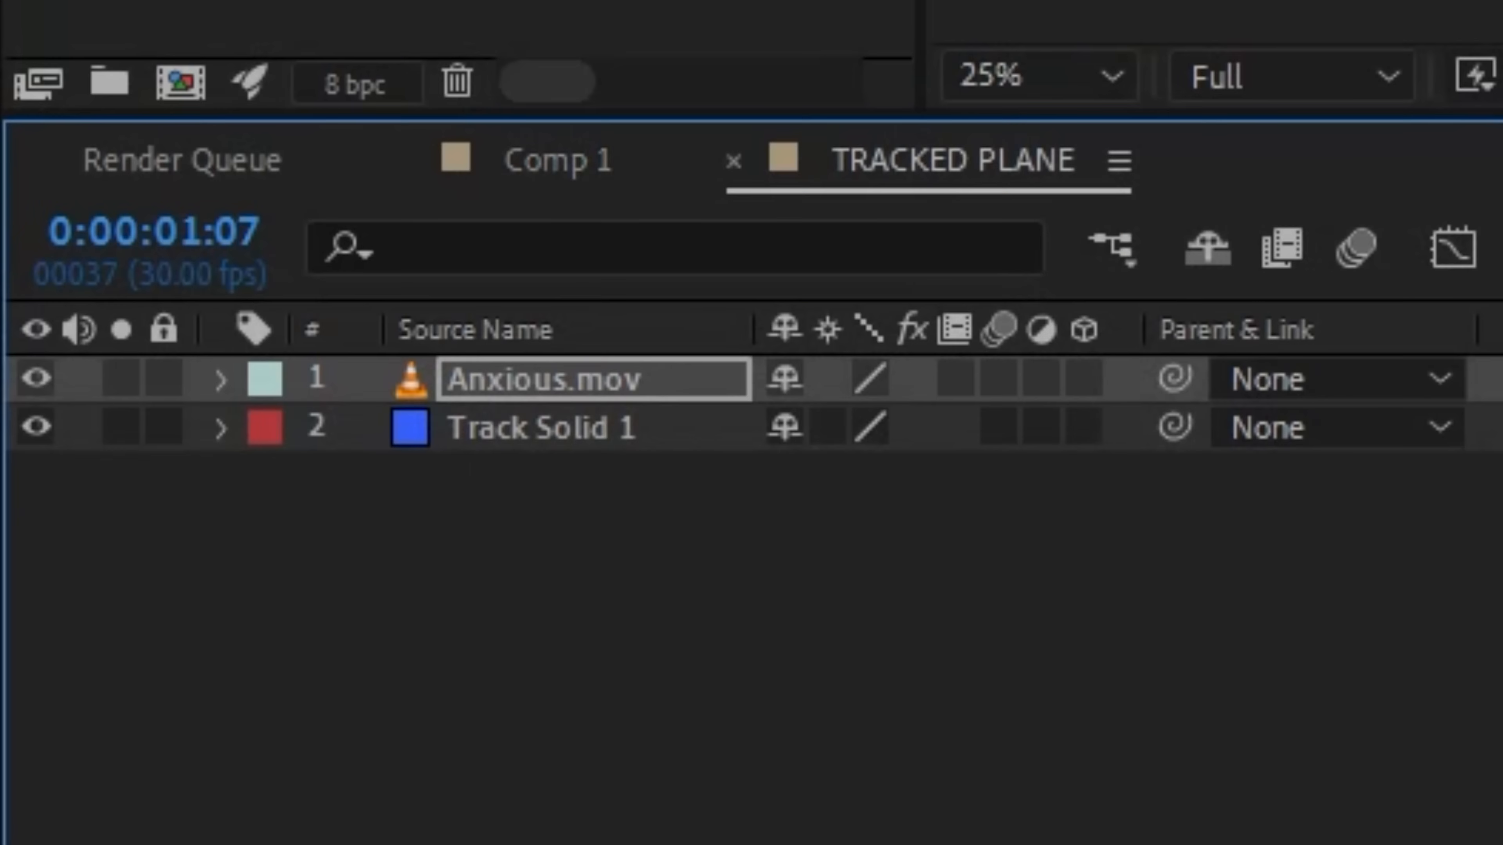
Delete Track Solid 1 from the TRACKED PLANE composition
{"action": "left_click", "coordinate": [573, 435]}
{"action": "key", "text": "Delete"}
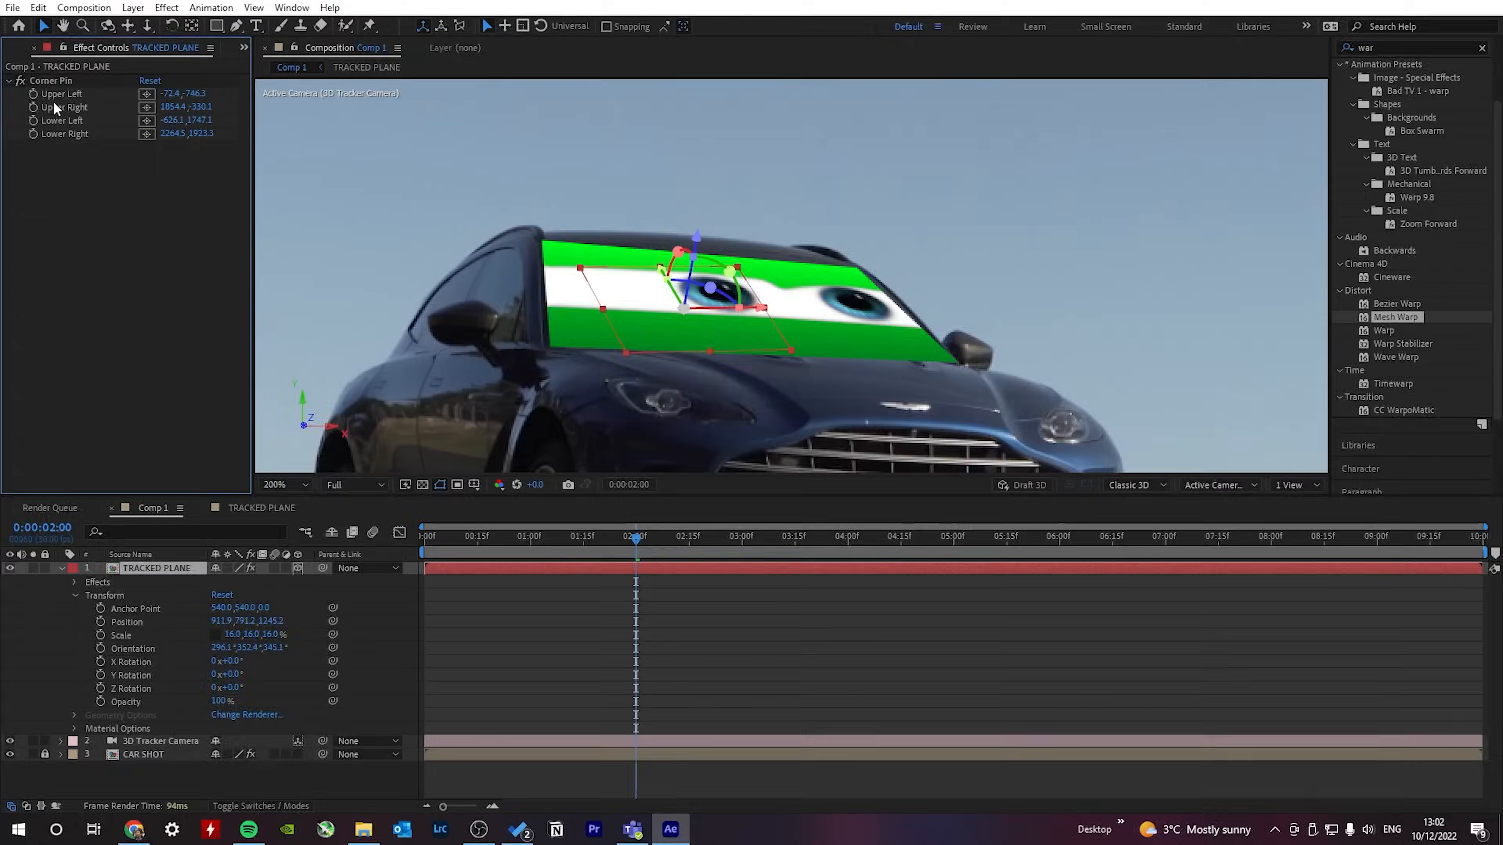
Try to fit TRACKED PLANE to the windscreen without its Corner Pin effect by scaling and moving the plane
{"action": "left_click", "coordinate": [51, 80]}
{"action": "key", "text": "Delete"}
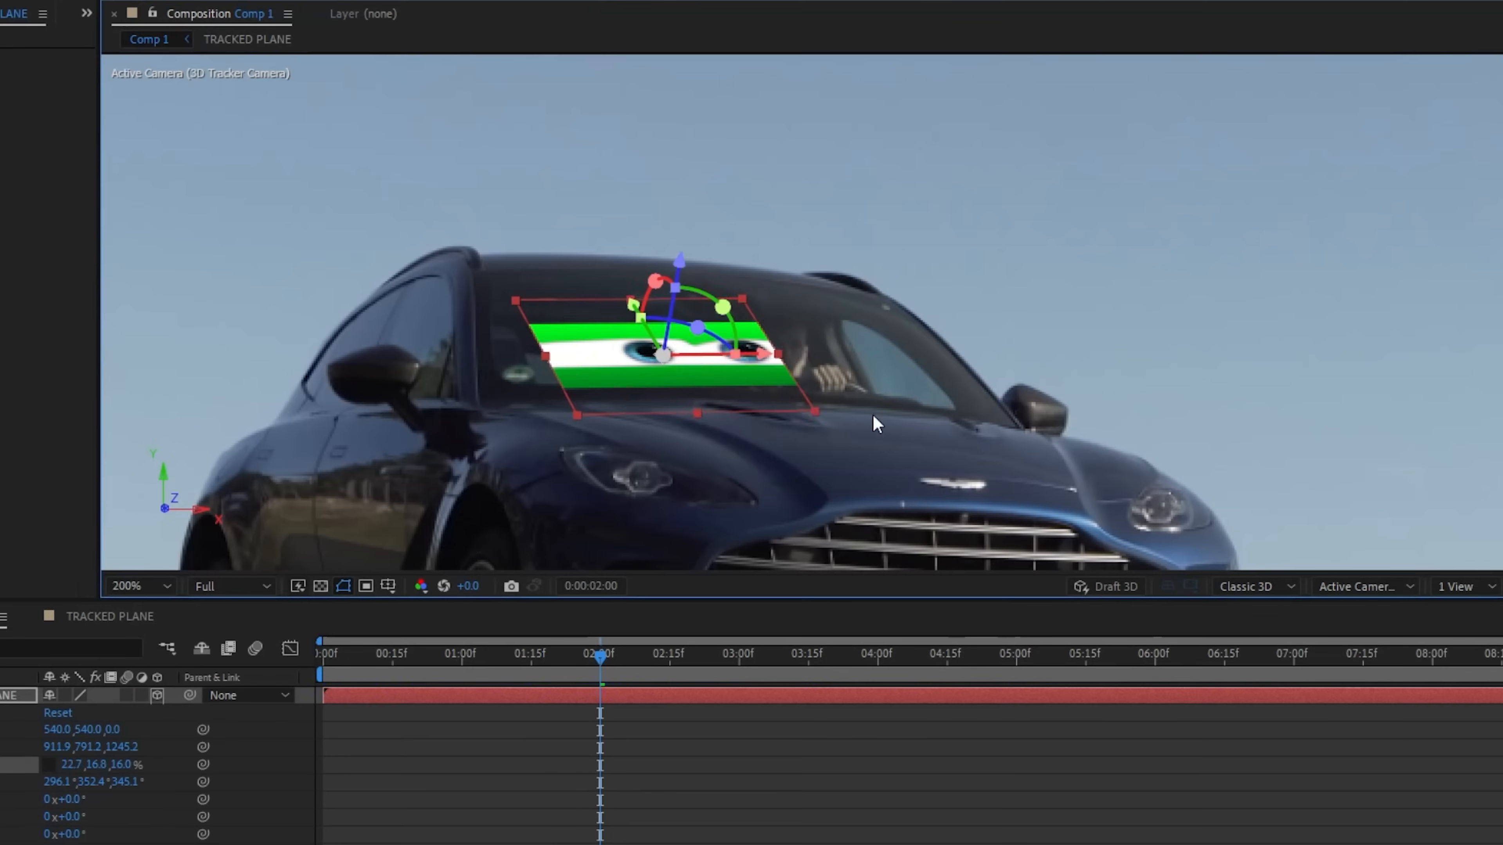
{"action": "left_click_drag", "start_coordinate": [814, 411], "coordinate": [1039, 500]}
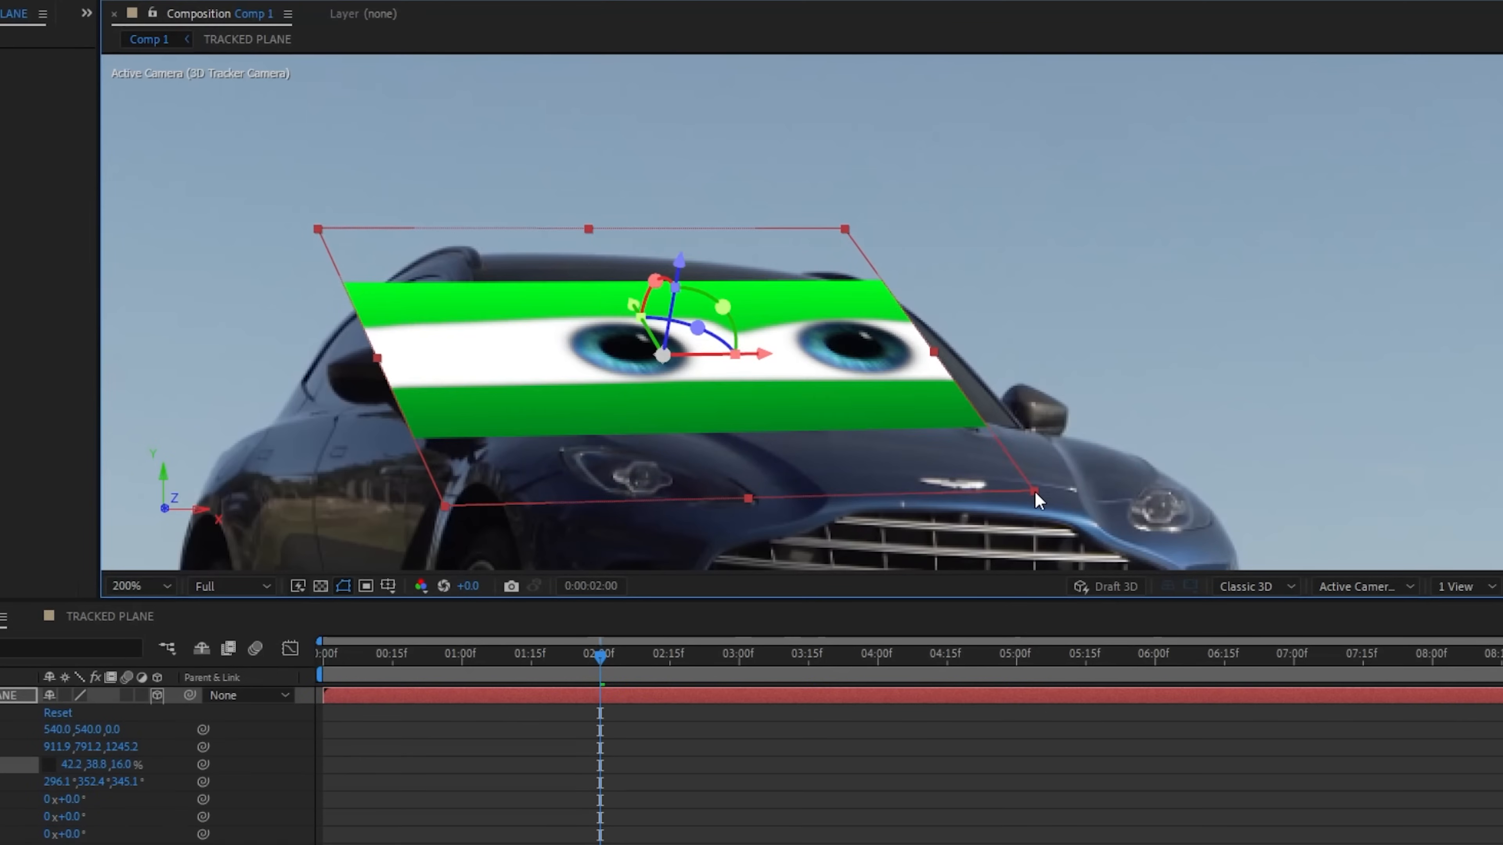
{"action": "left_click_drag", "start_coordinate": [759, 353], "coordinate": [858, 354]}
{"action": "left_click_drag", "start_coordinate": [804, 306], "coordinate": [807, 337]}
{"action": "key", "text": "ctrl+z"}
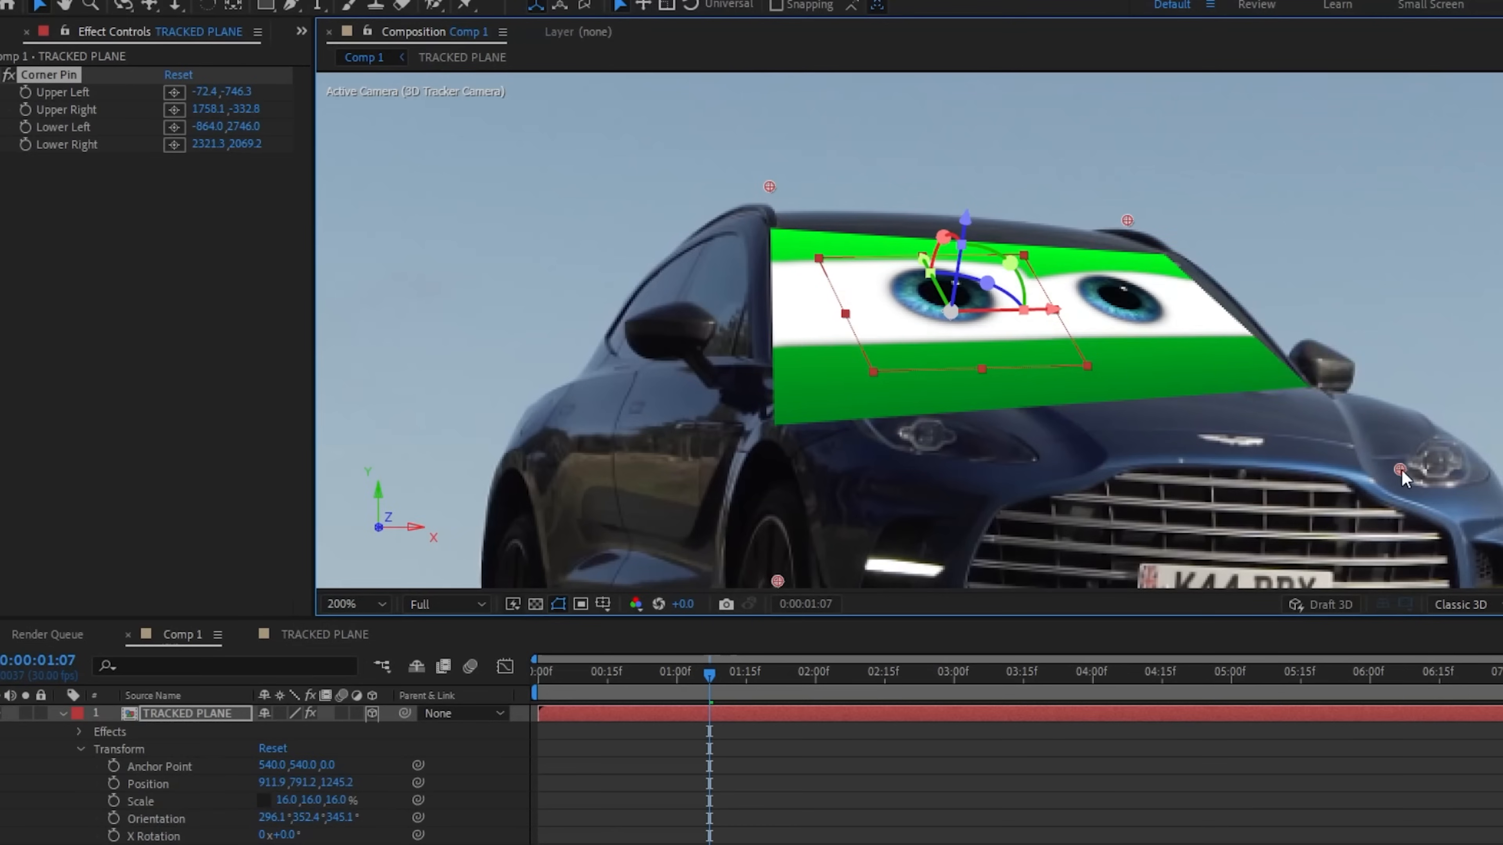
Play Comp 1 from its start to check how the corner-pinned eyes follow the windscreen
{"action": "scroll", "coordinate": [1121, 291], "scroll_direction": "up", "scroll_amount": 1}
{"action": "left_click", "coordinate": [538, 674]}
{"action": "key", "text": "space"}
{"action": "scroll", "coordinate": [1455, 429], "scroll_direction": "down", "scroll_amount": 2}
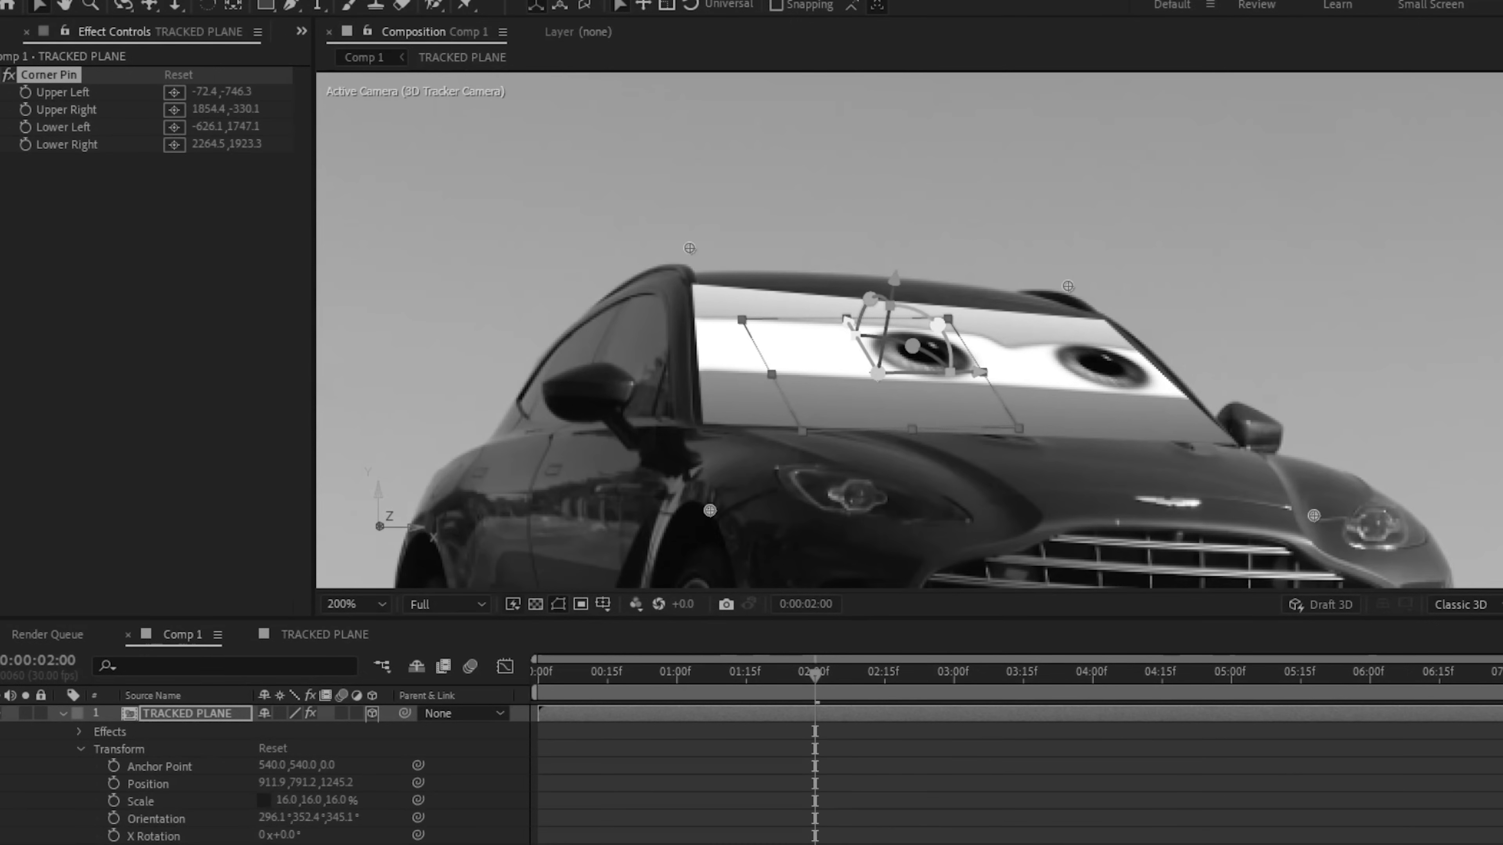
{"action": "left_click", "coordinate": [540, 672]}
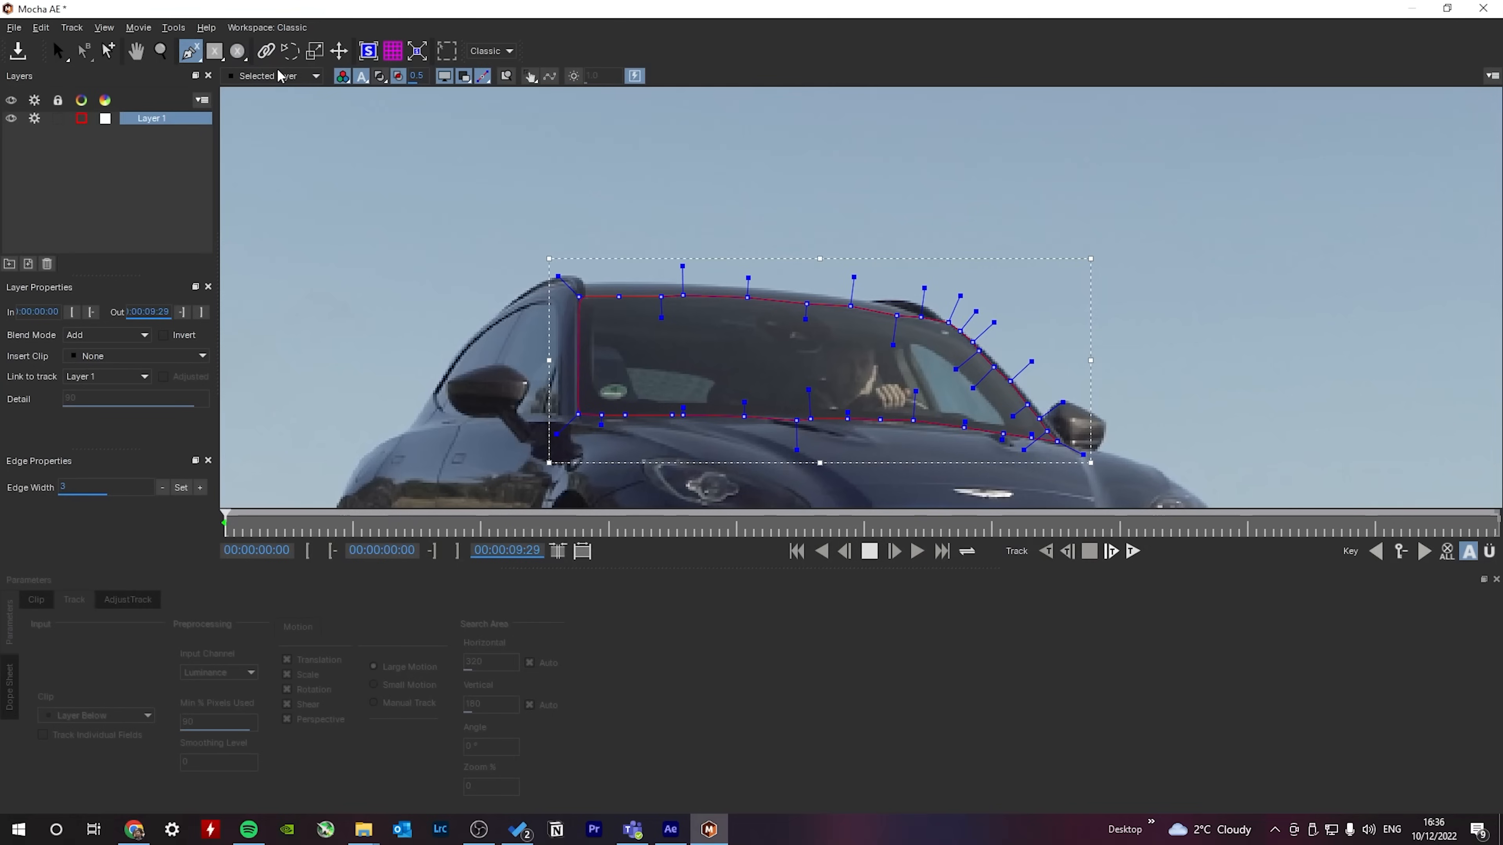
Switch to Mocha AE's Essentials workspace and outline the car's windscreen with an X-spline
{"action": "left_click", "coordinate": [272, 28]}
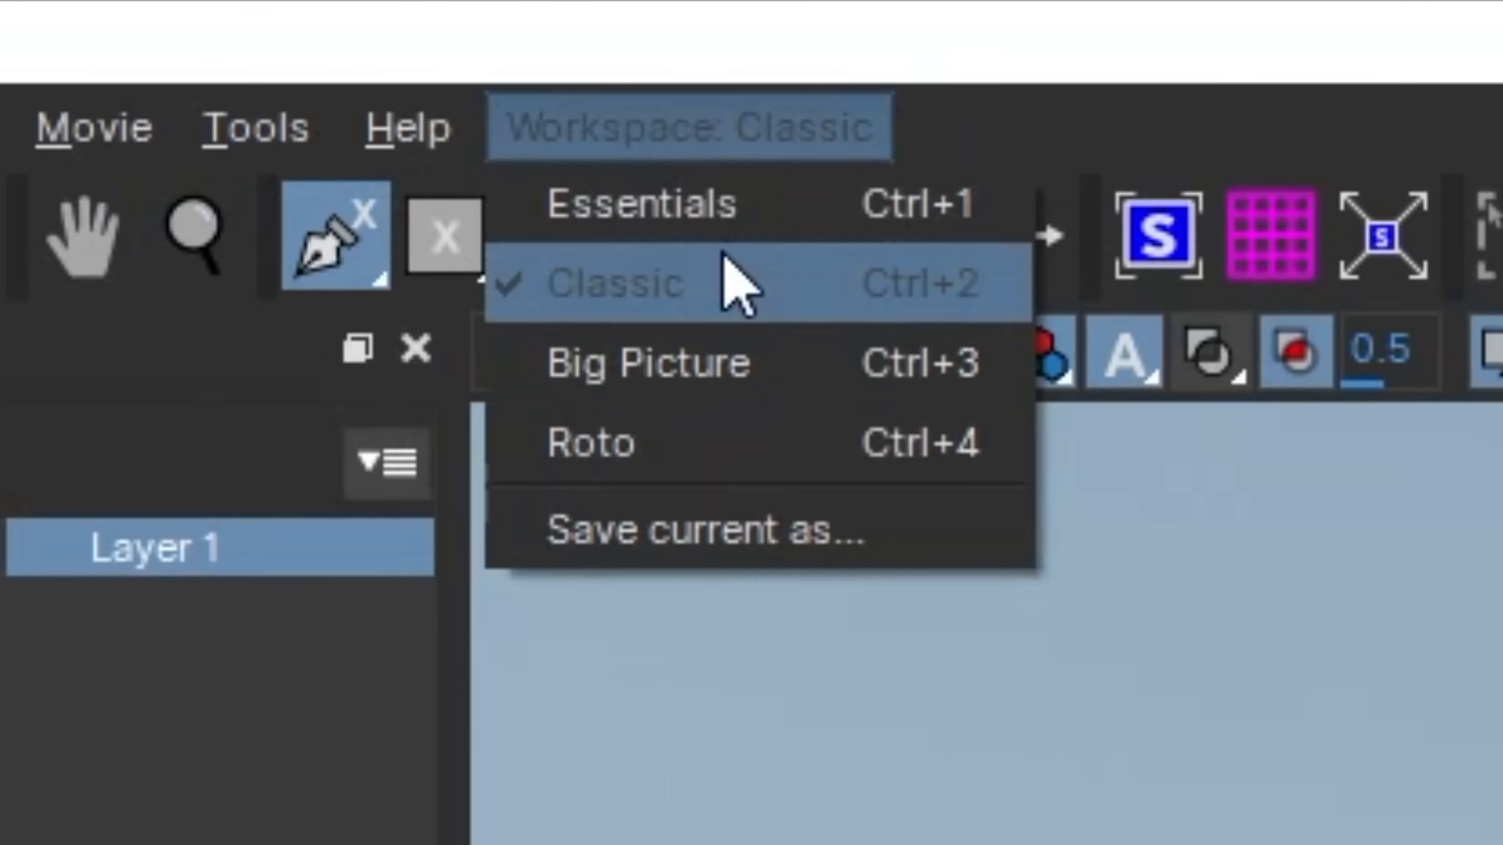
{"action": "left_click", "coordinate": [729, 227]}
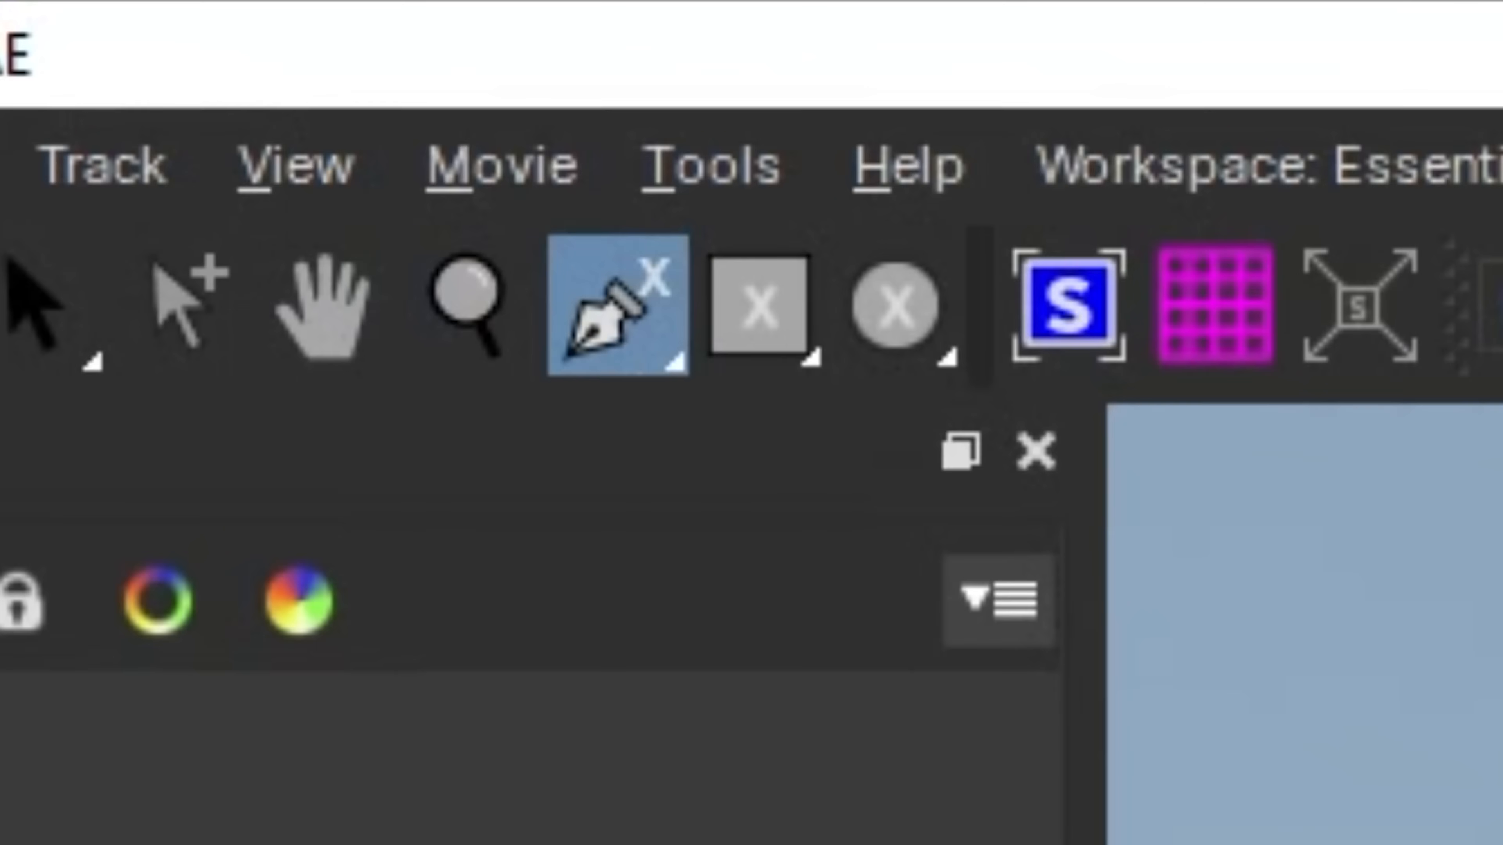
{"action": "left_click", "coordinate": [578, 401]}
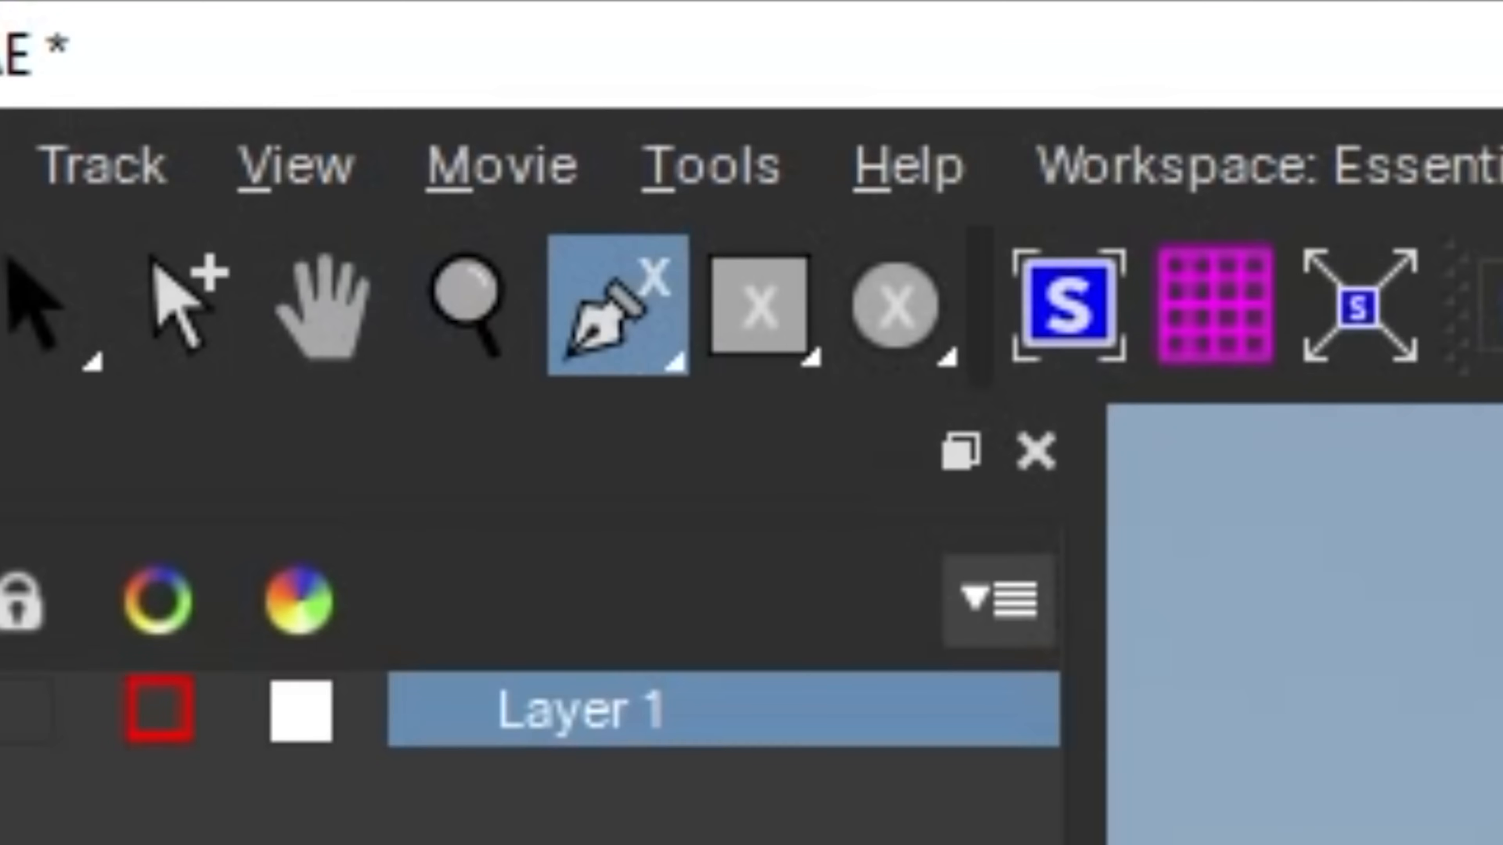
{"action": "left_click", "coordinate": [577, 523]}
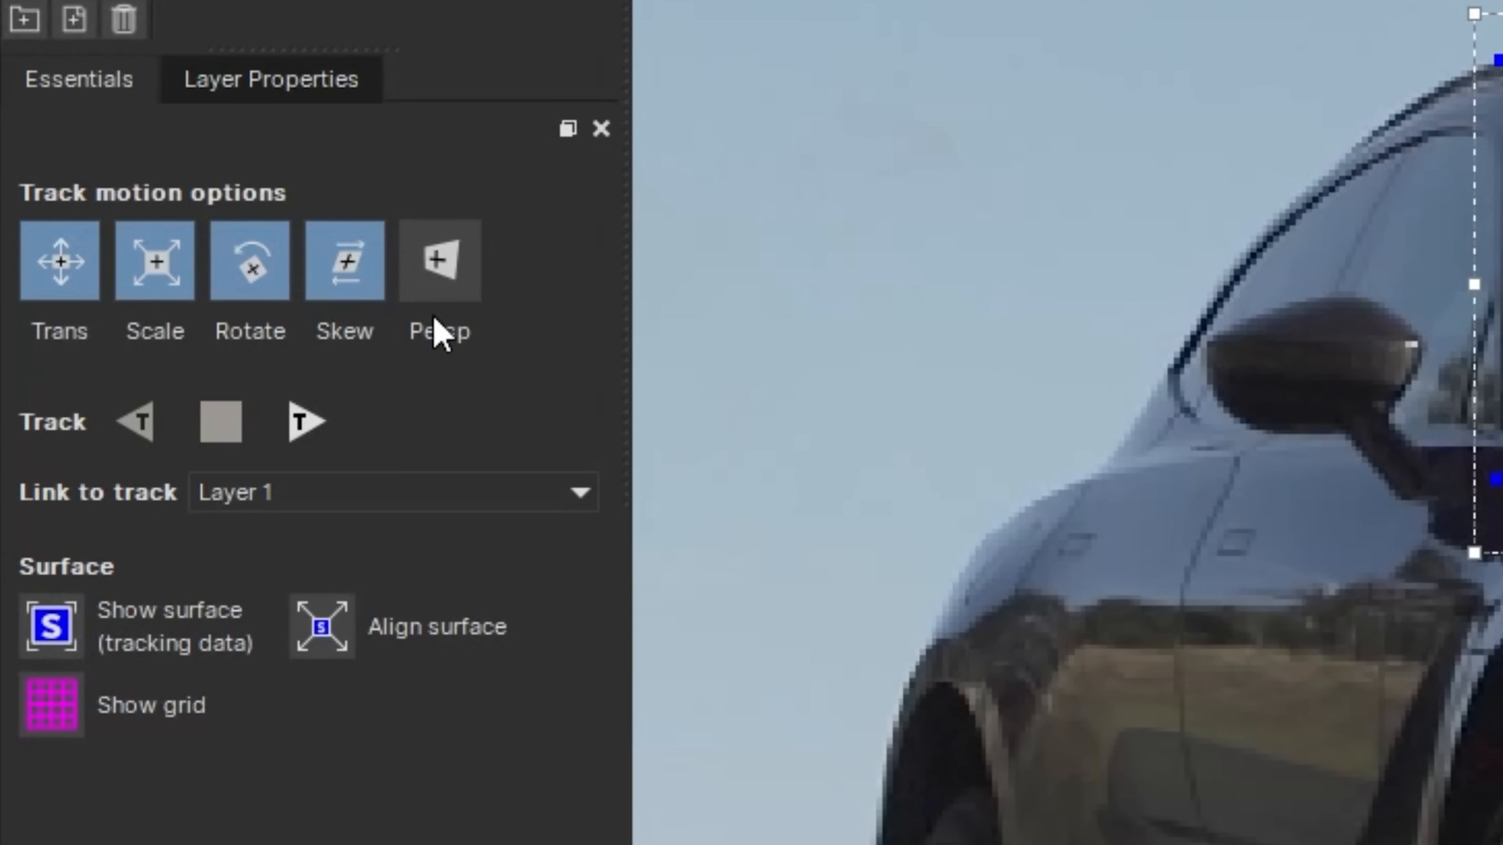
Track the windscreen outline forward with perspective motion included, correcting its shape around 0:00:06:22 before resuming the forward track
{"action": "left_click", "coordinate": [306, 421]}
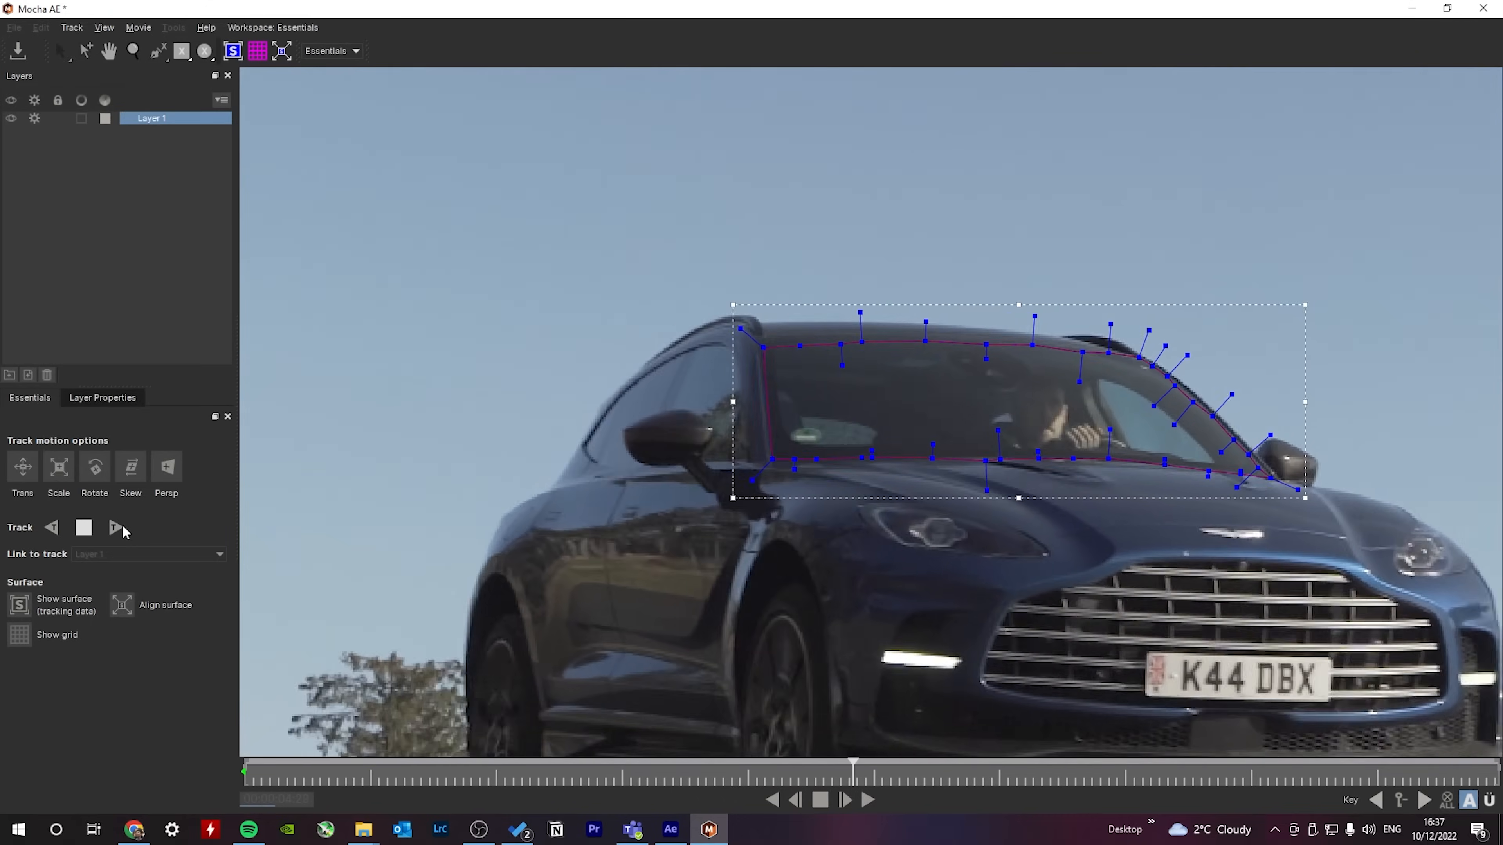
{"action": "left_click", "coordinate": [1106, 782]}
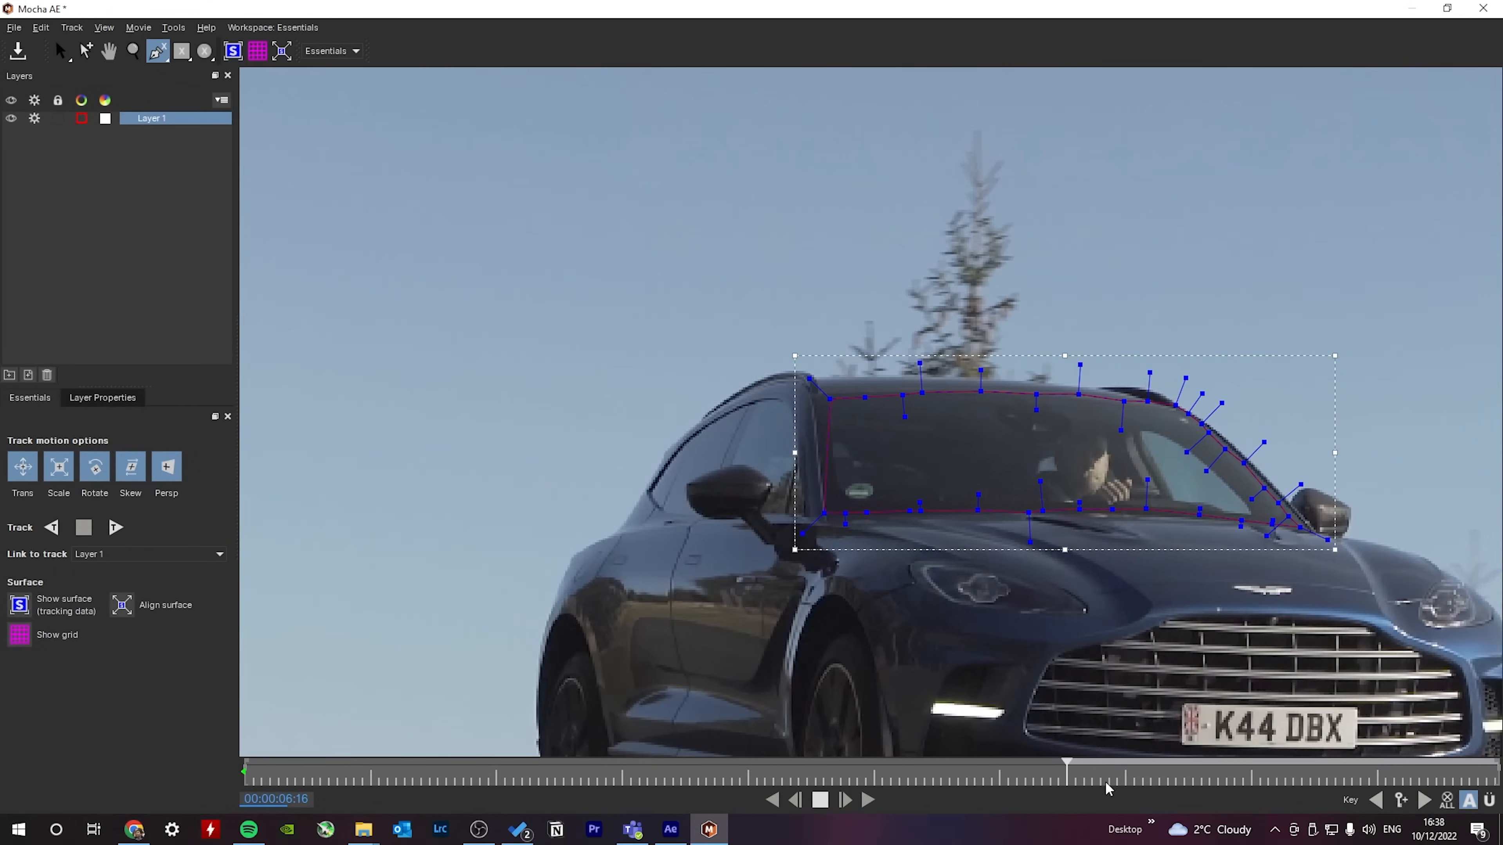
{"action": "left_click", "coordinate": [61, 51]}
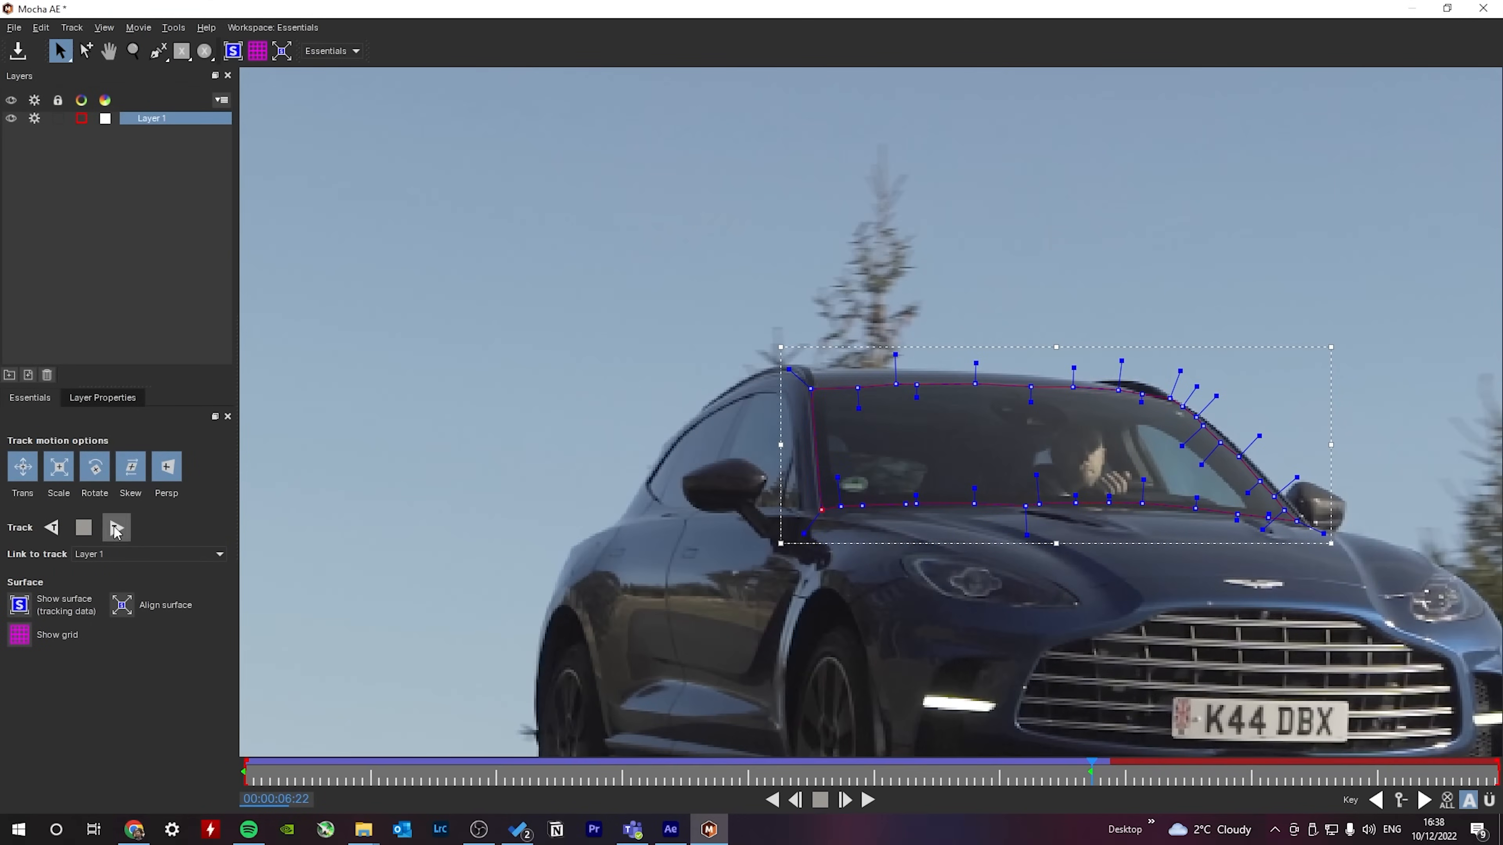
{"action": "left_click", "coordinate": [116, 531]}
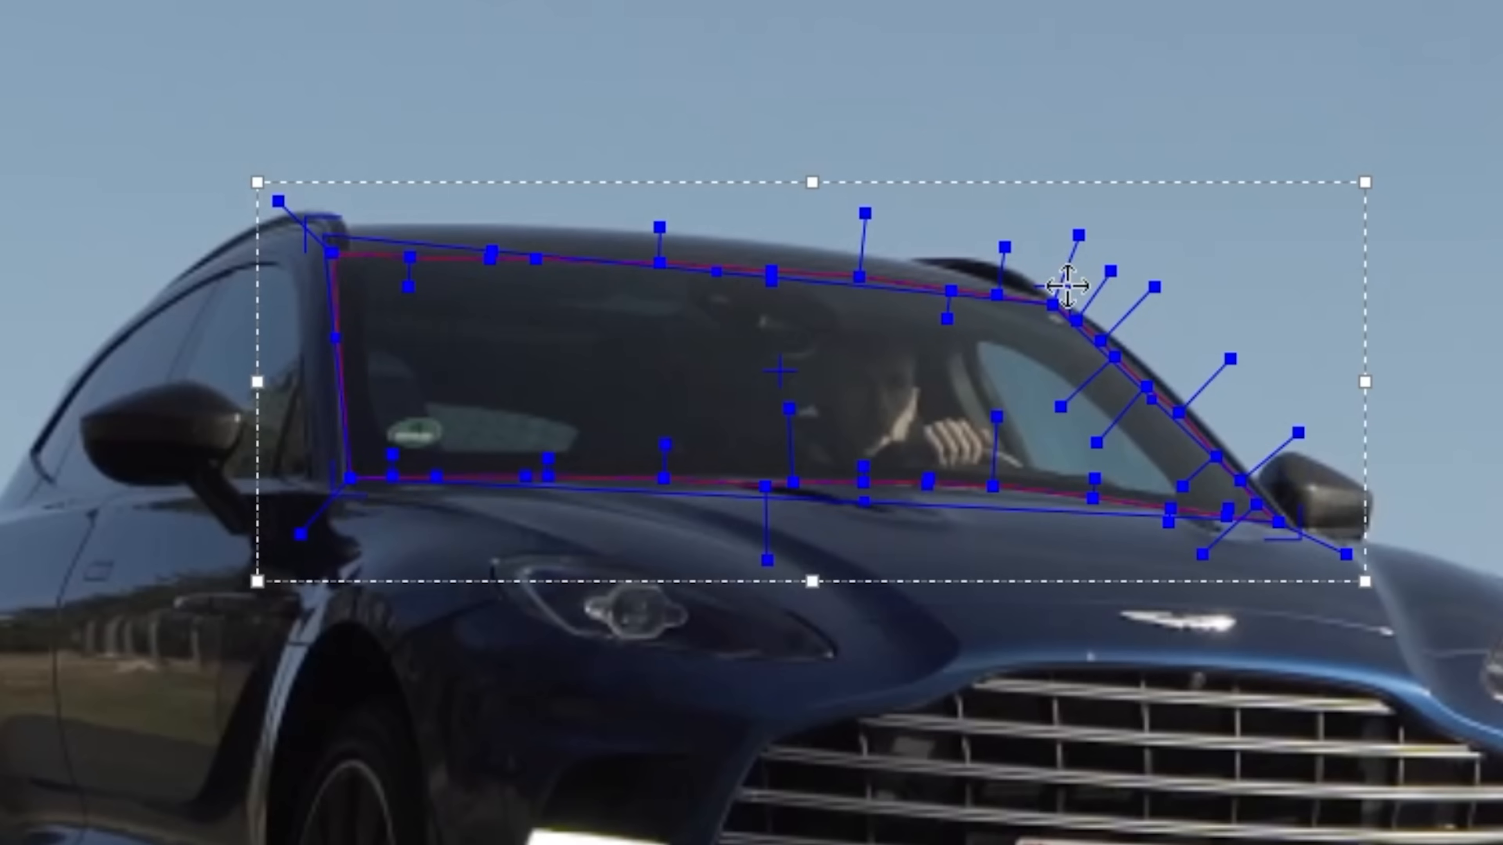
Fit the corners of the Mocha tracking surface to the corners of the windscreen
{"action": "left_click_drag", "start_coordinate": [363, 461], "coordinate": [345, 503]}
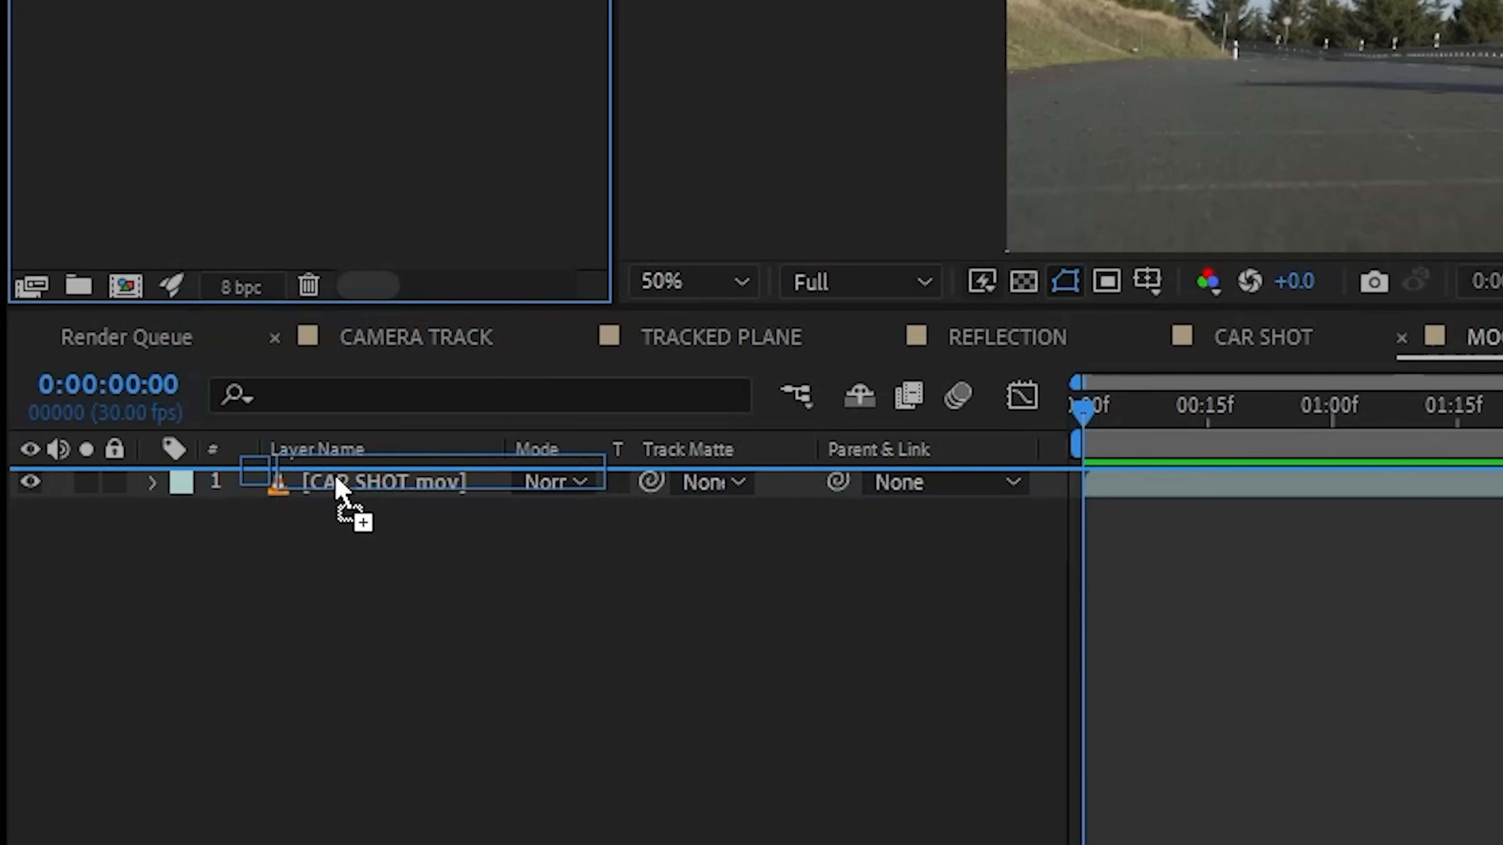
Return to After Effects and add Kachow.mov above CAR SHOT.mov in the MOCHA AE composition
{"action": "left_click_drag", "start_coordinate": [336, 480], "coordinate": [338, 478]}
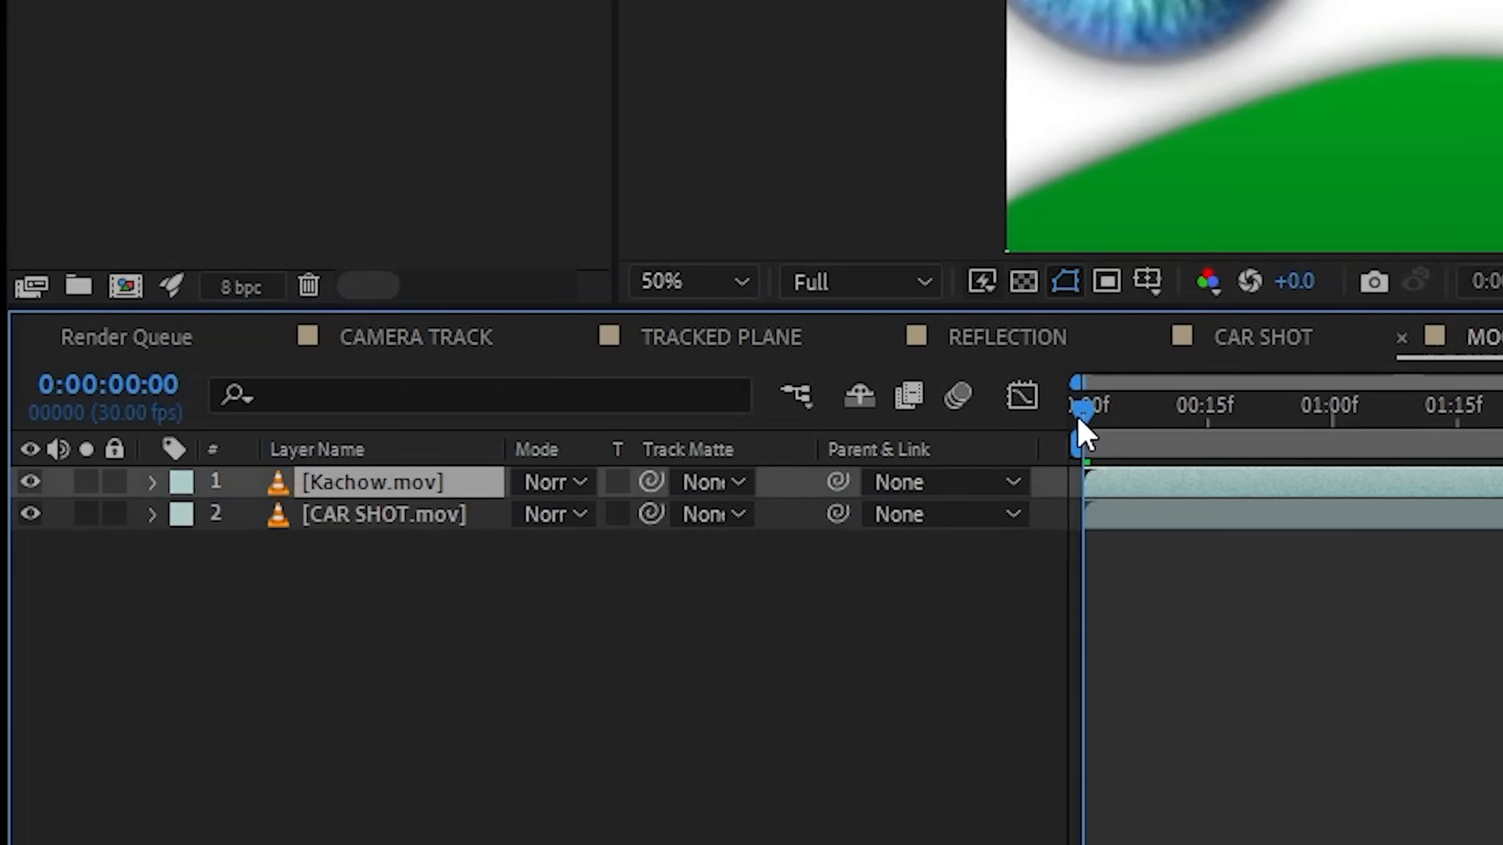
Set the Mocha AE tracking data on CAR SHOT.mov to export as Corner Pin to the Kachow.mov layer
{"action": "scroll", "coordinate": [1361, 124], "scroll_direction": "down", "scroll_amount": 2}
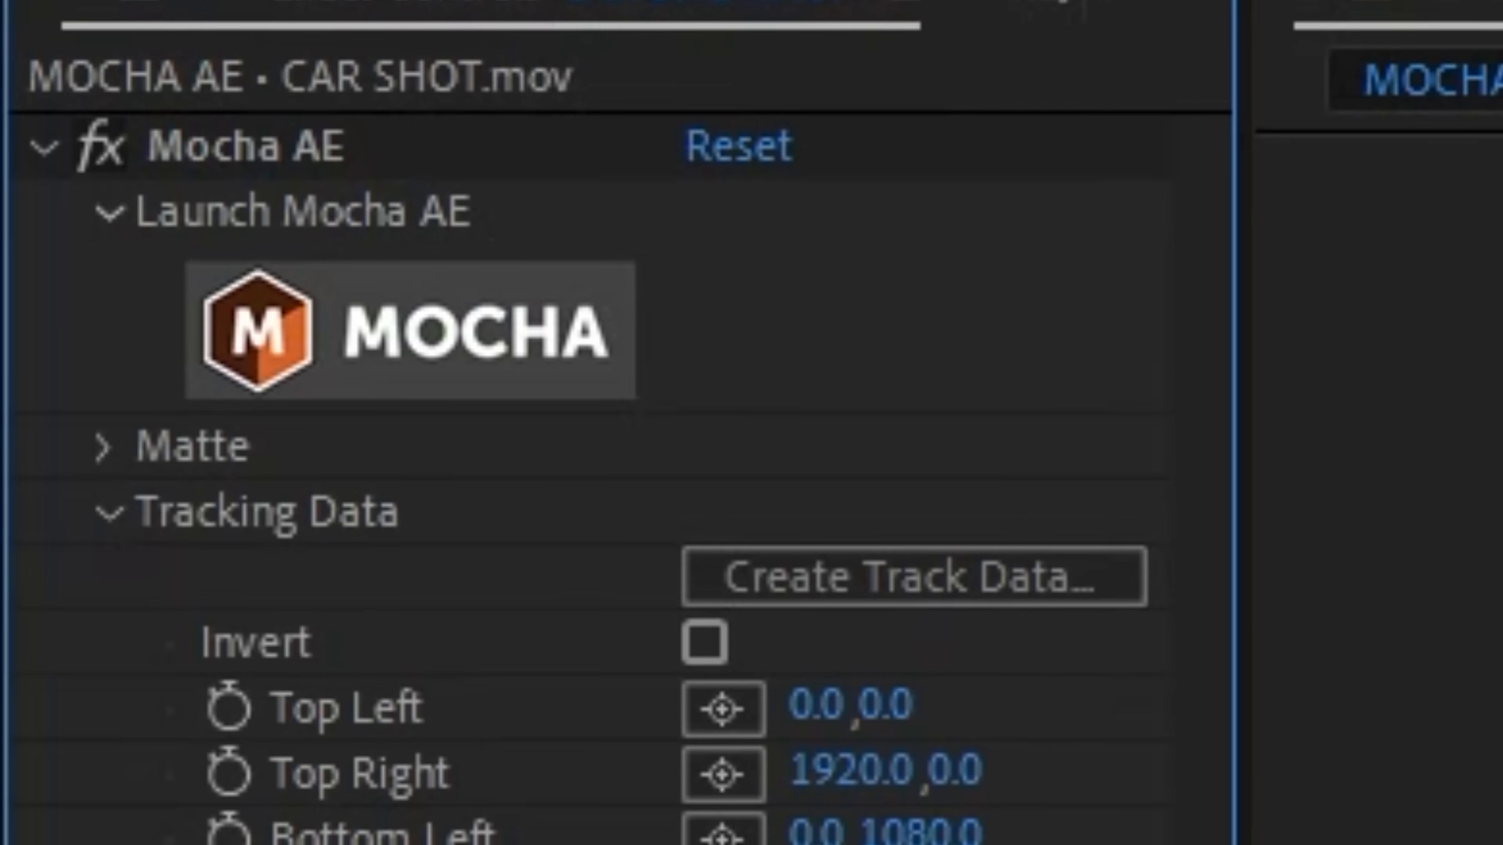
{"action": "left_click", "coordinate": [637, 265]}
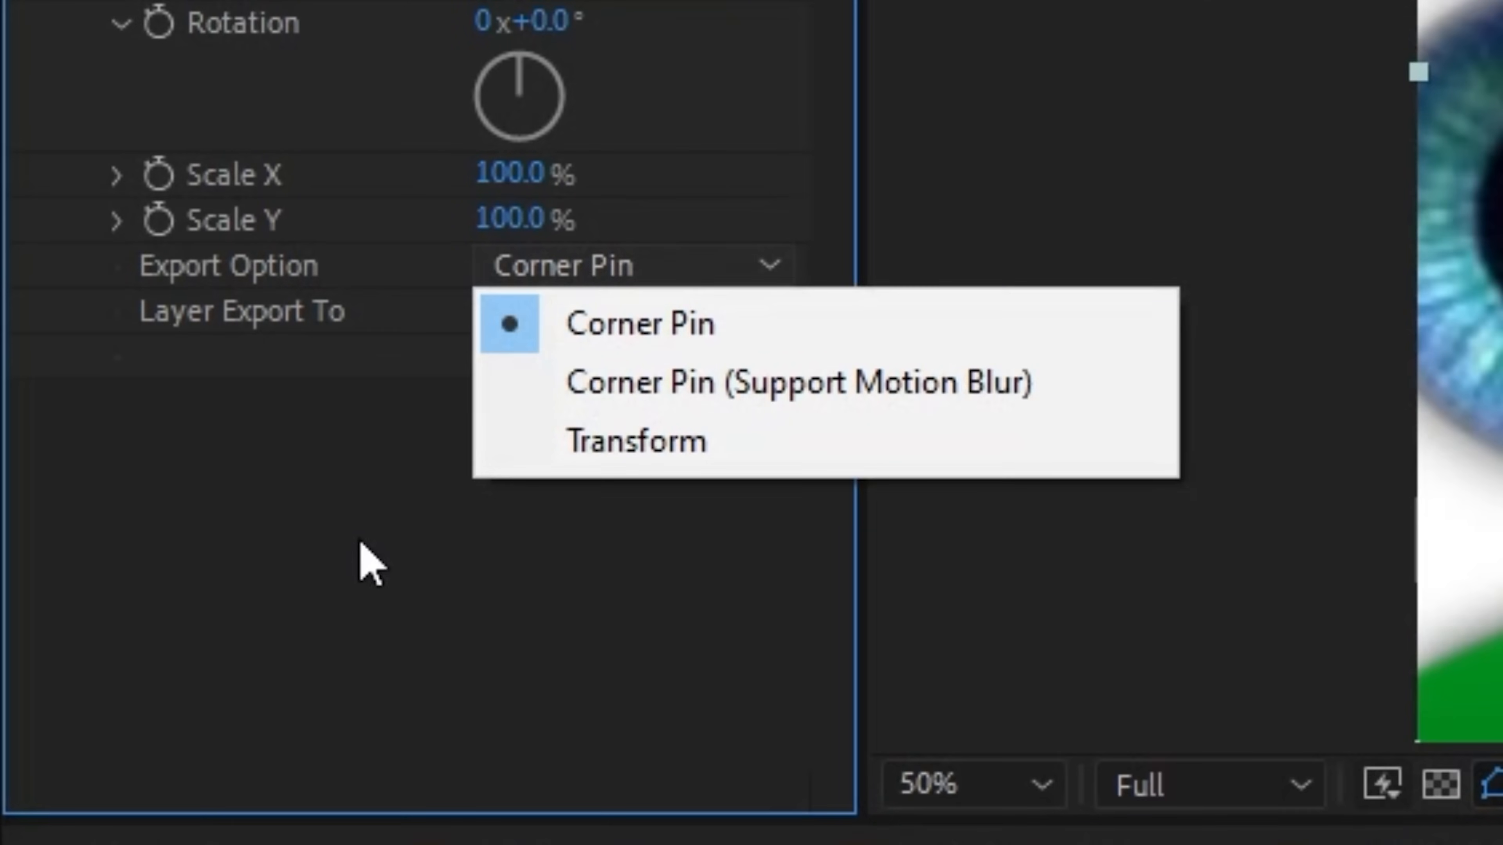
{"action": "left_click", "coordinate": [371, 552]}
{"action": "left_click", "coordinate": [535, 311]}
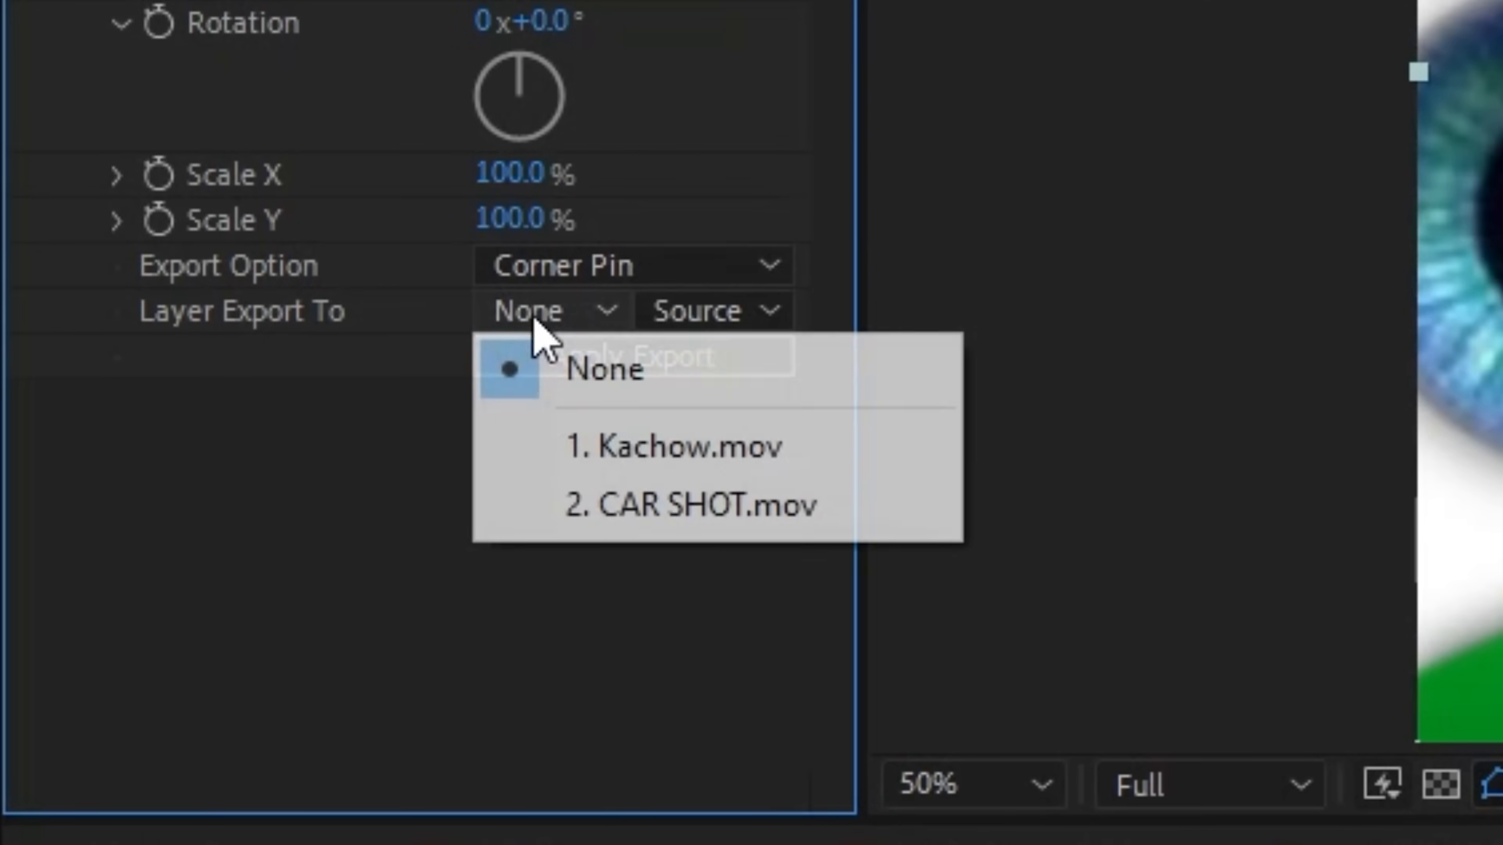
{"action": "left_click", "coordinate": [697, 444]}
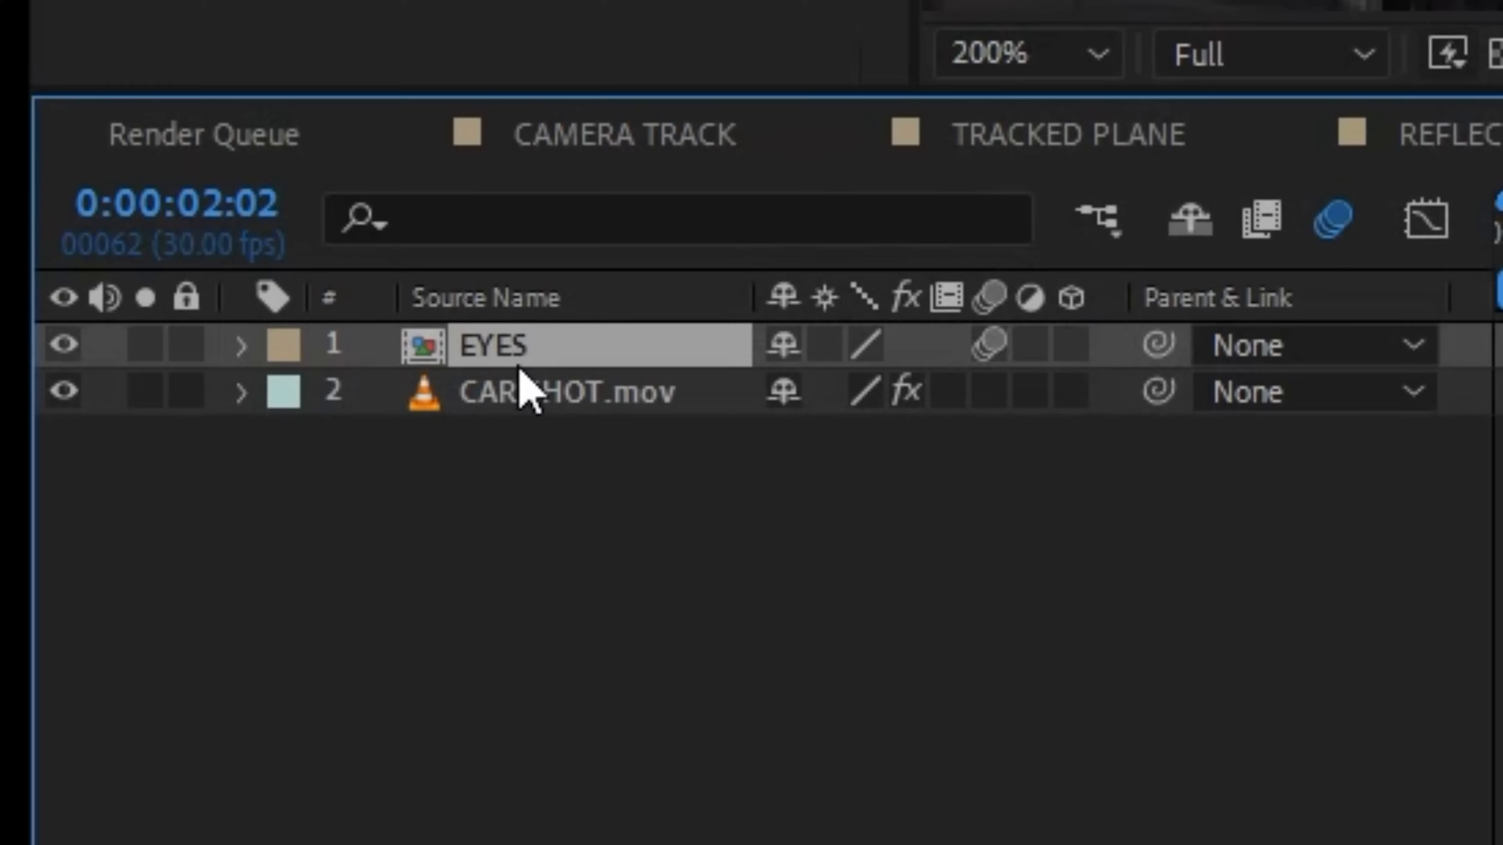
Move EYES below CAR SHOT.mov, then apply the Mocha AE matte with an inverted mask and feathering
{"action": "left_click_drag", "start_coordinate": [513, 363], "coordinate": [525, 449]}
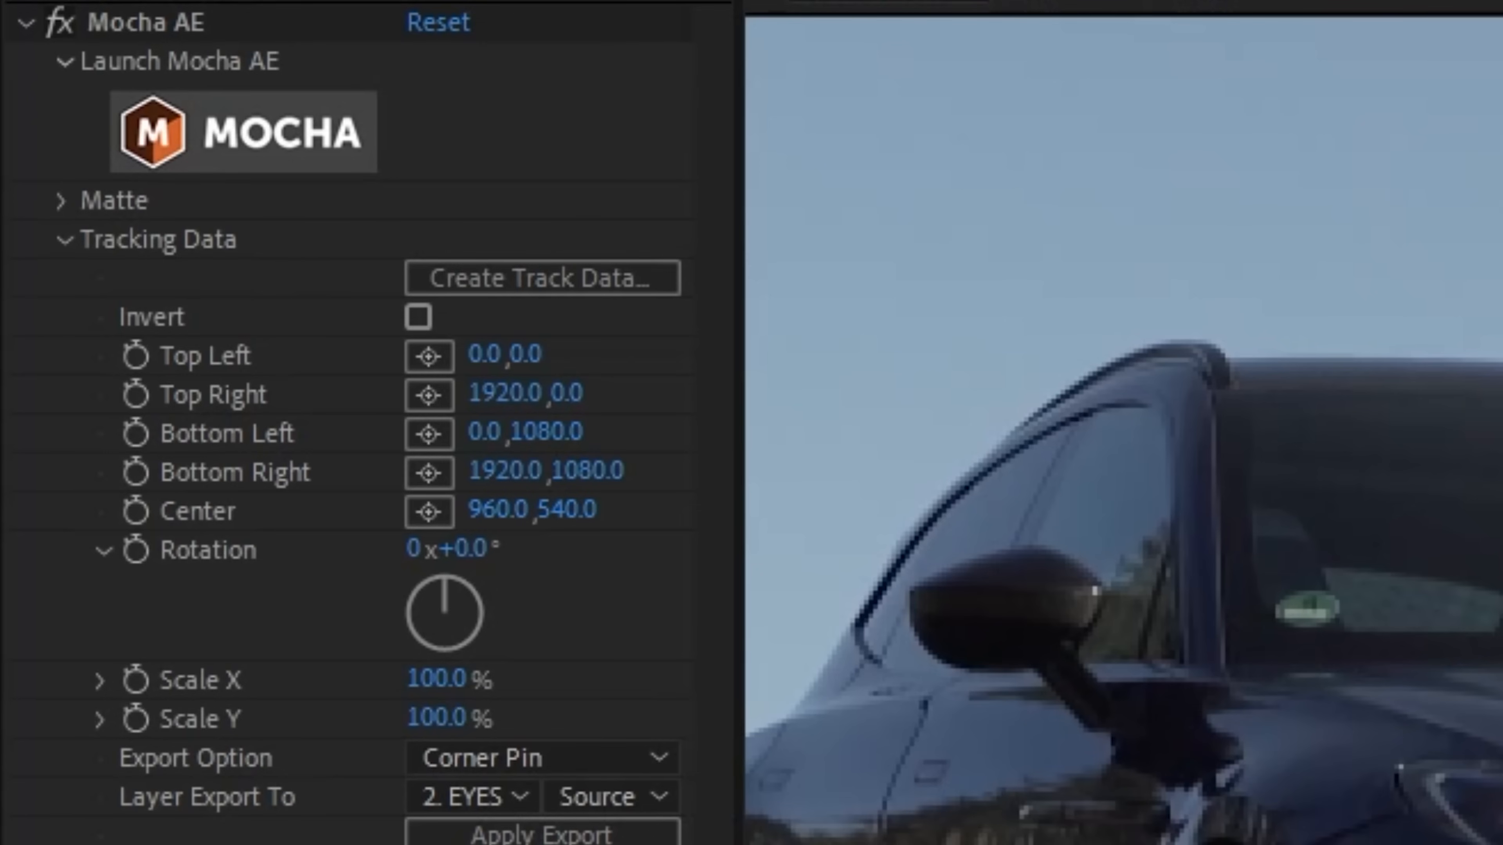
{"action": "left_click", "coordinate": [79, 234]}
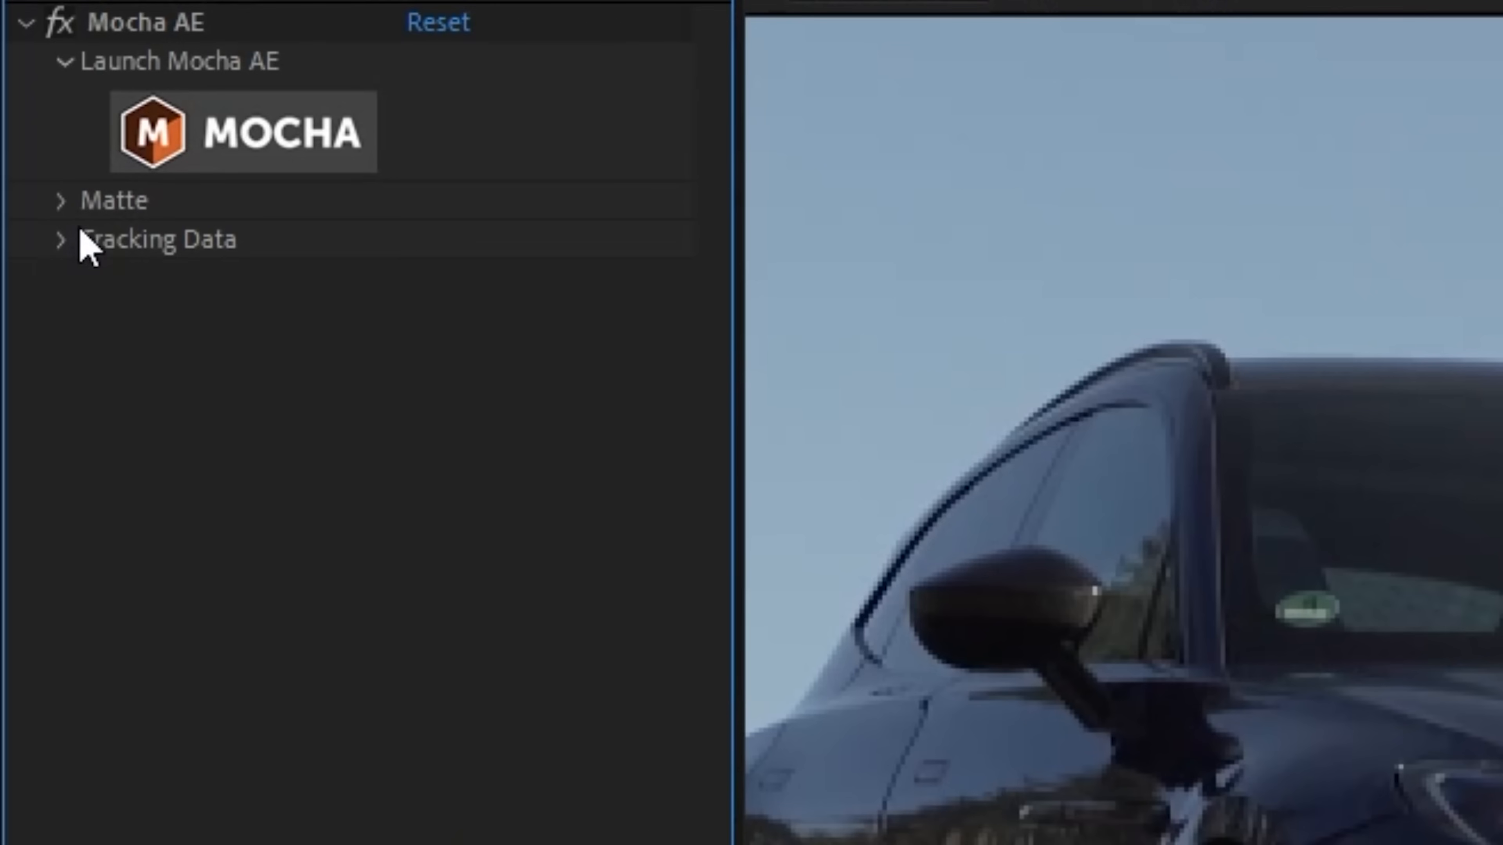
{"action": "left_click", "coordinate": [459, 280]}
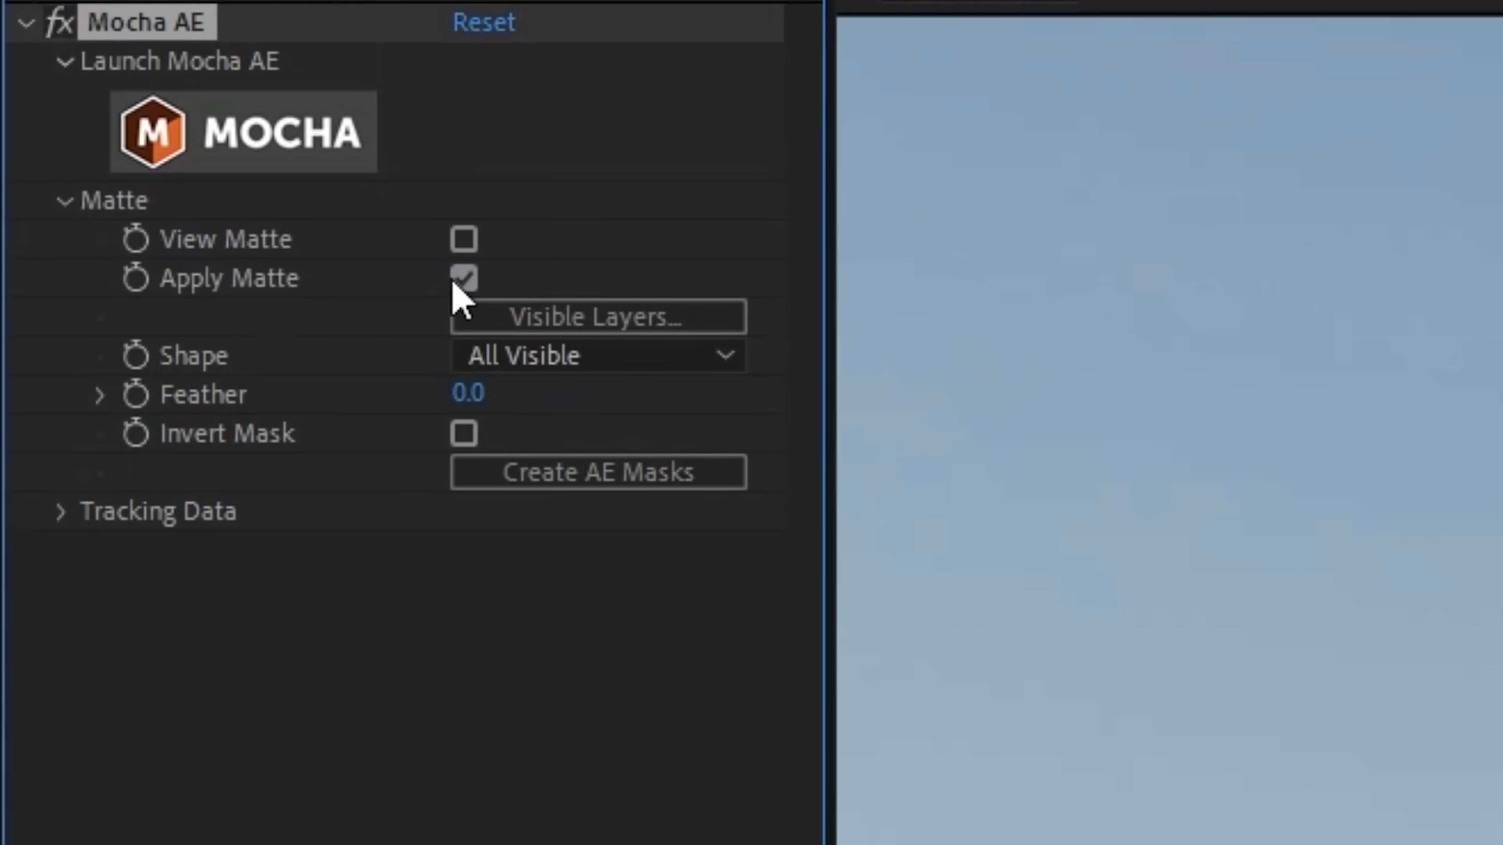
{"action": "left_click", "coordinate": [465, 436]}
{"action": "left_click", "coordinate": [468, 393]}
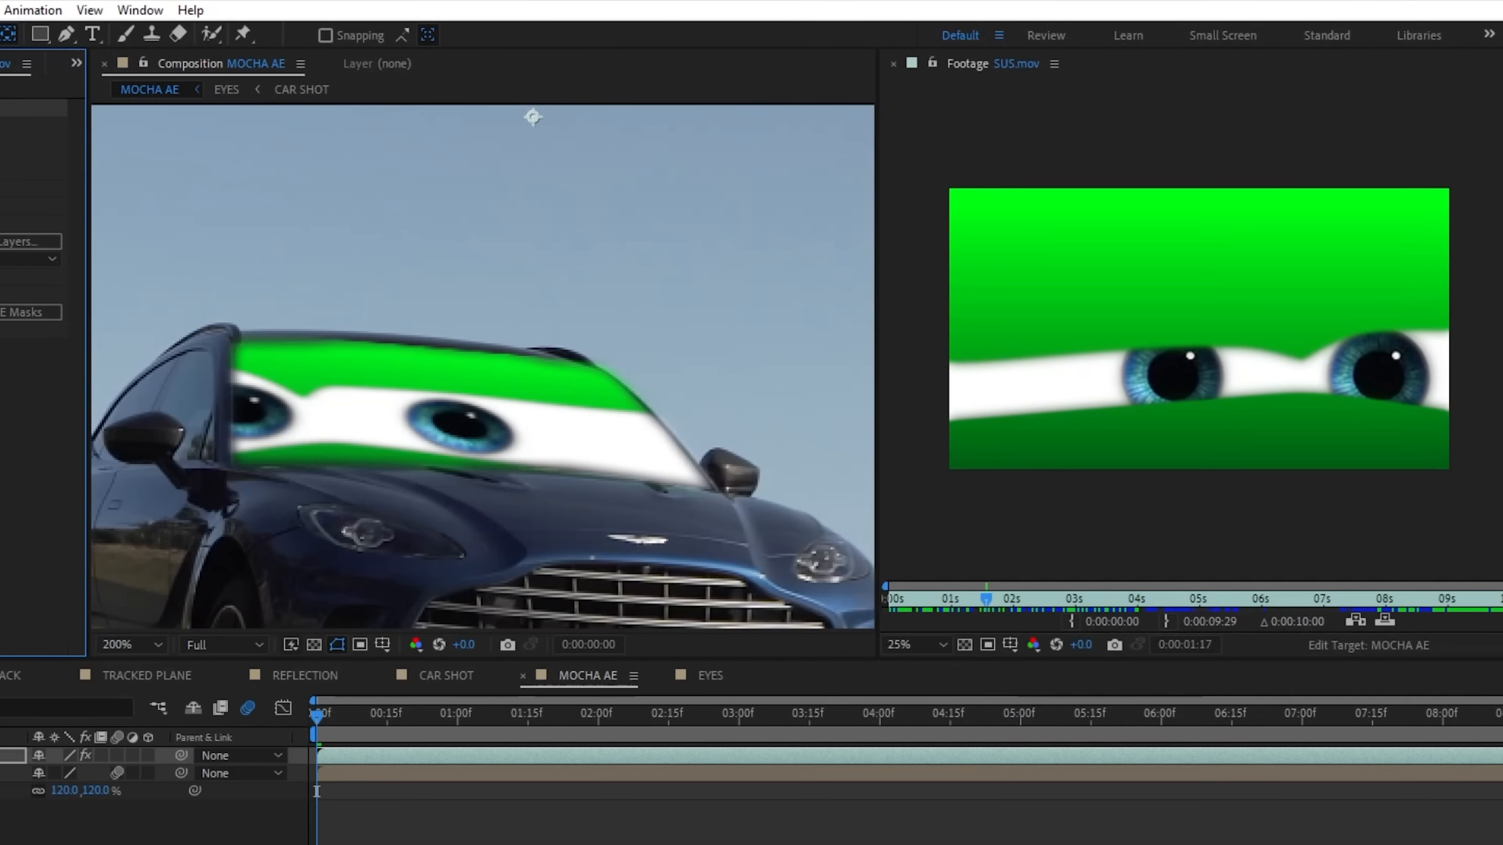
Pre-compose Anxious.mov, leaving all attributes in MOCHA AE, and open the new composition
{"action": "left_click", "coordinate": [89, 829]}
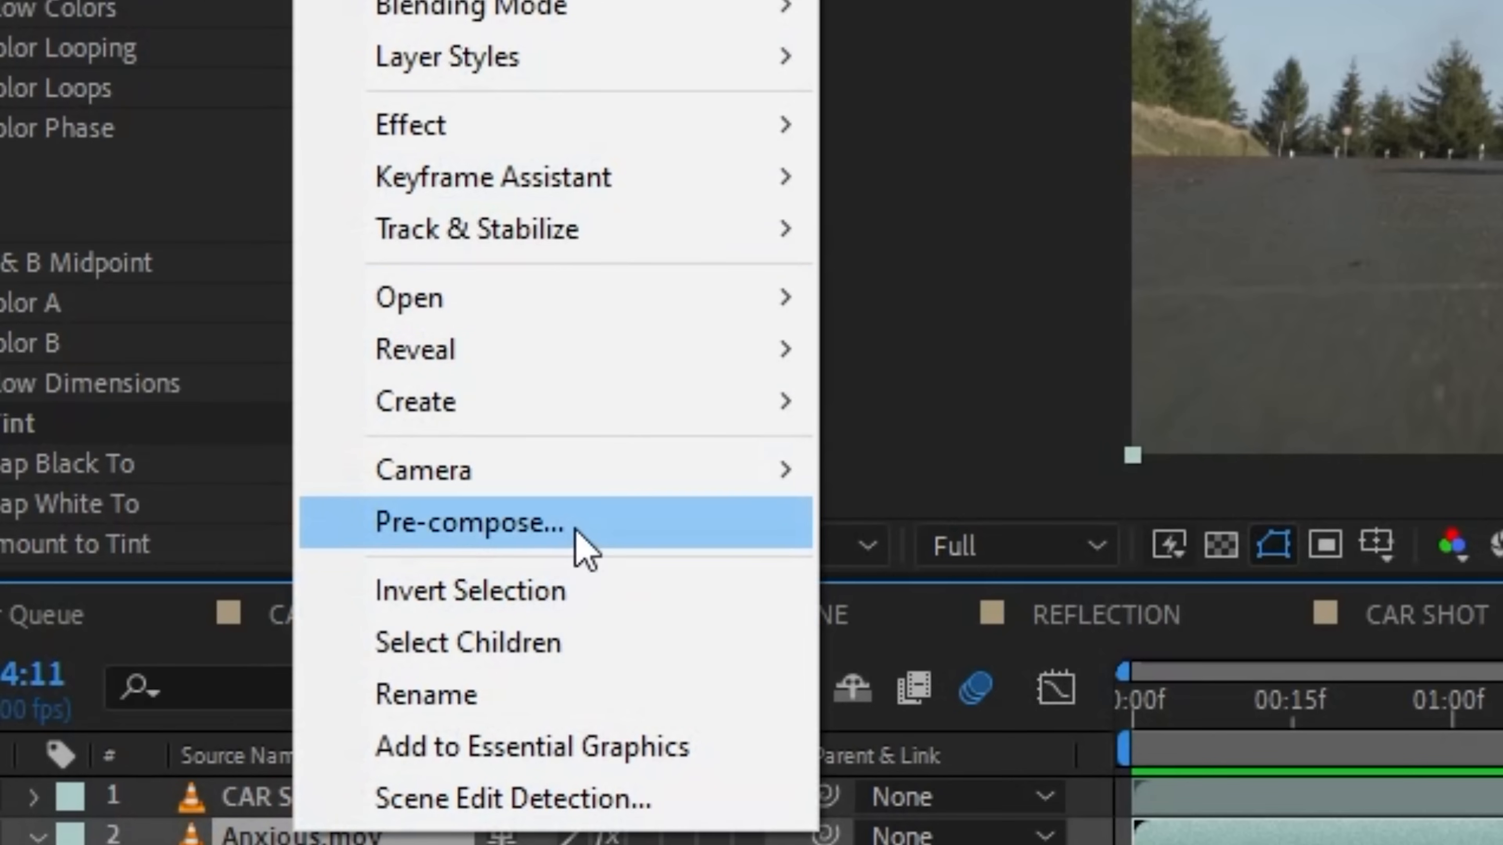
{"action": "left_click", "coordinate": [867, 38]}
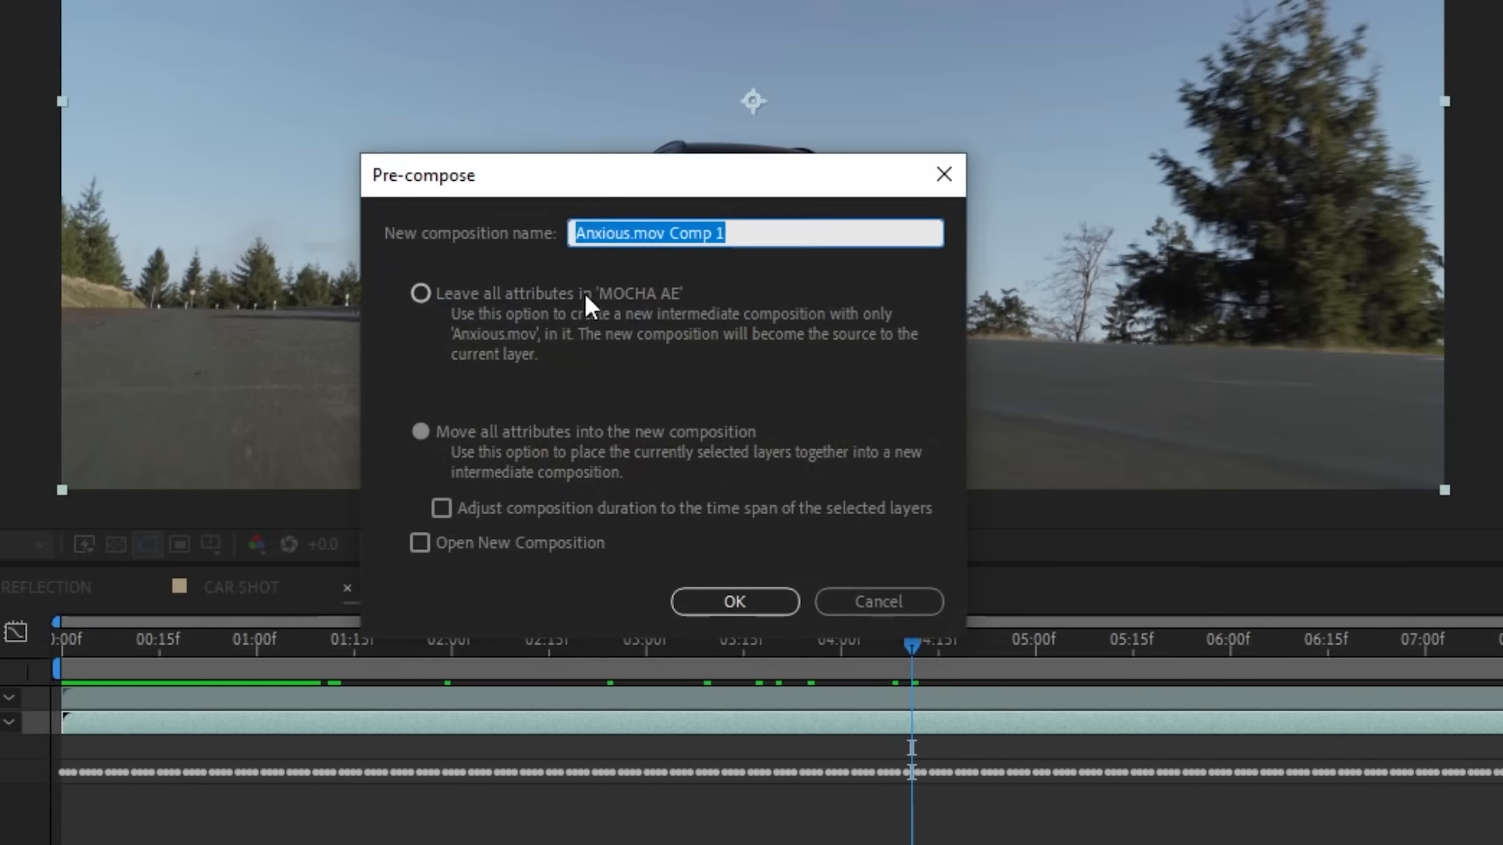
{"action": "left_click", "coordinate": [775, 601]}
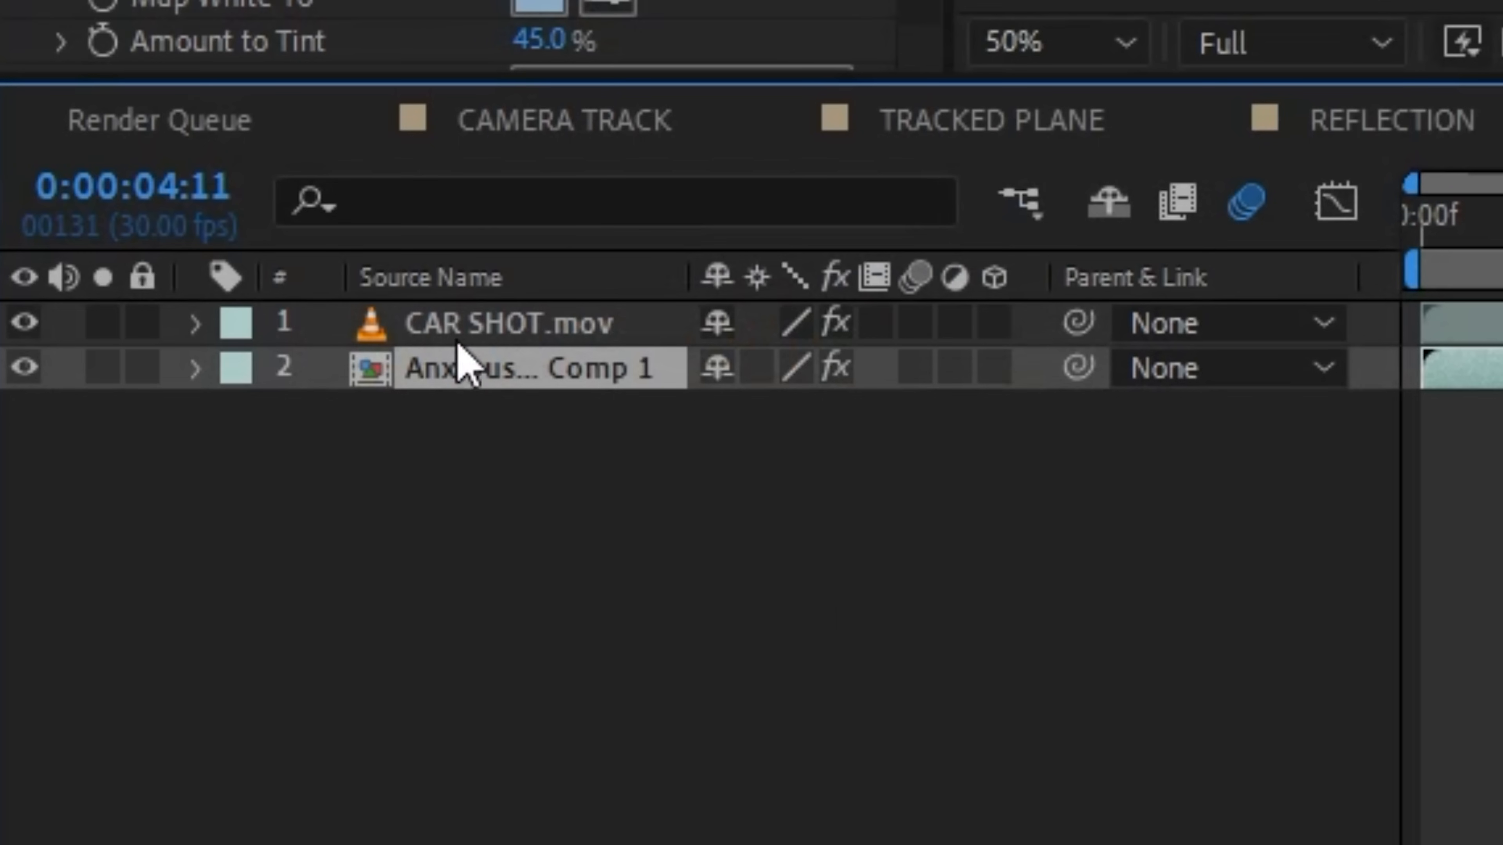
{"action": "double_click", "coordinate": [464, 367]}
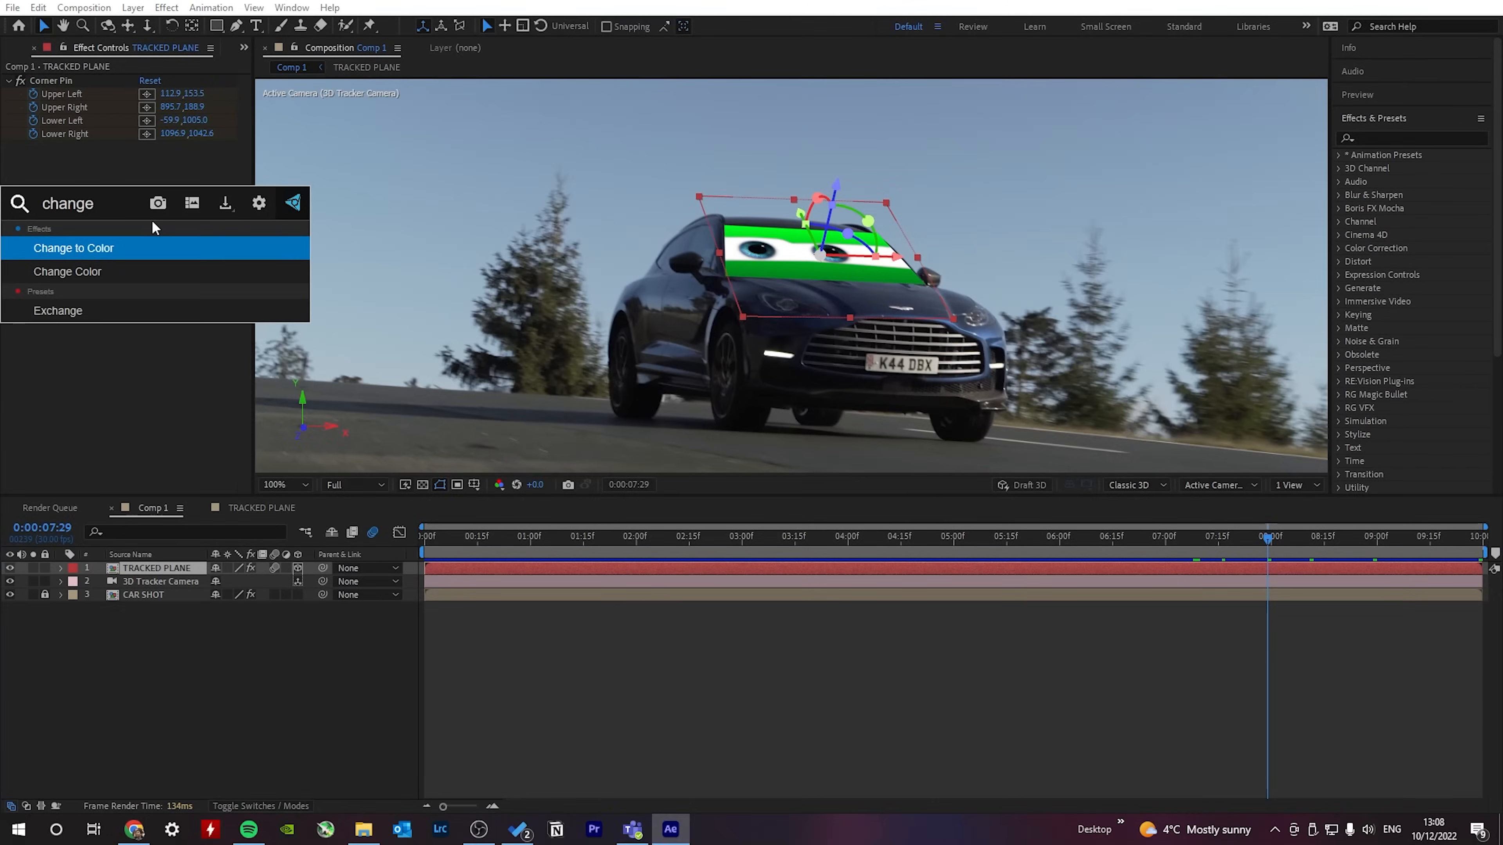
Apply Change Color to TRACKED PLANE, sampling the graphic's green and recolouring it with Hue Transform 65.0 and Saturation Transform -61.0
{"action": "key", "text": "Down"}
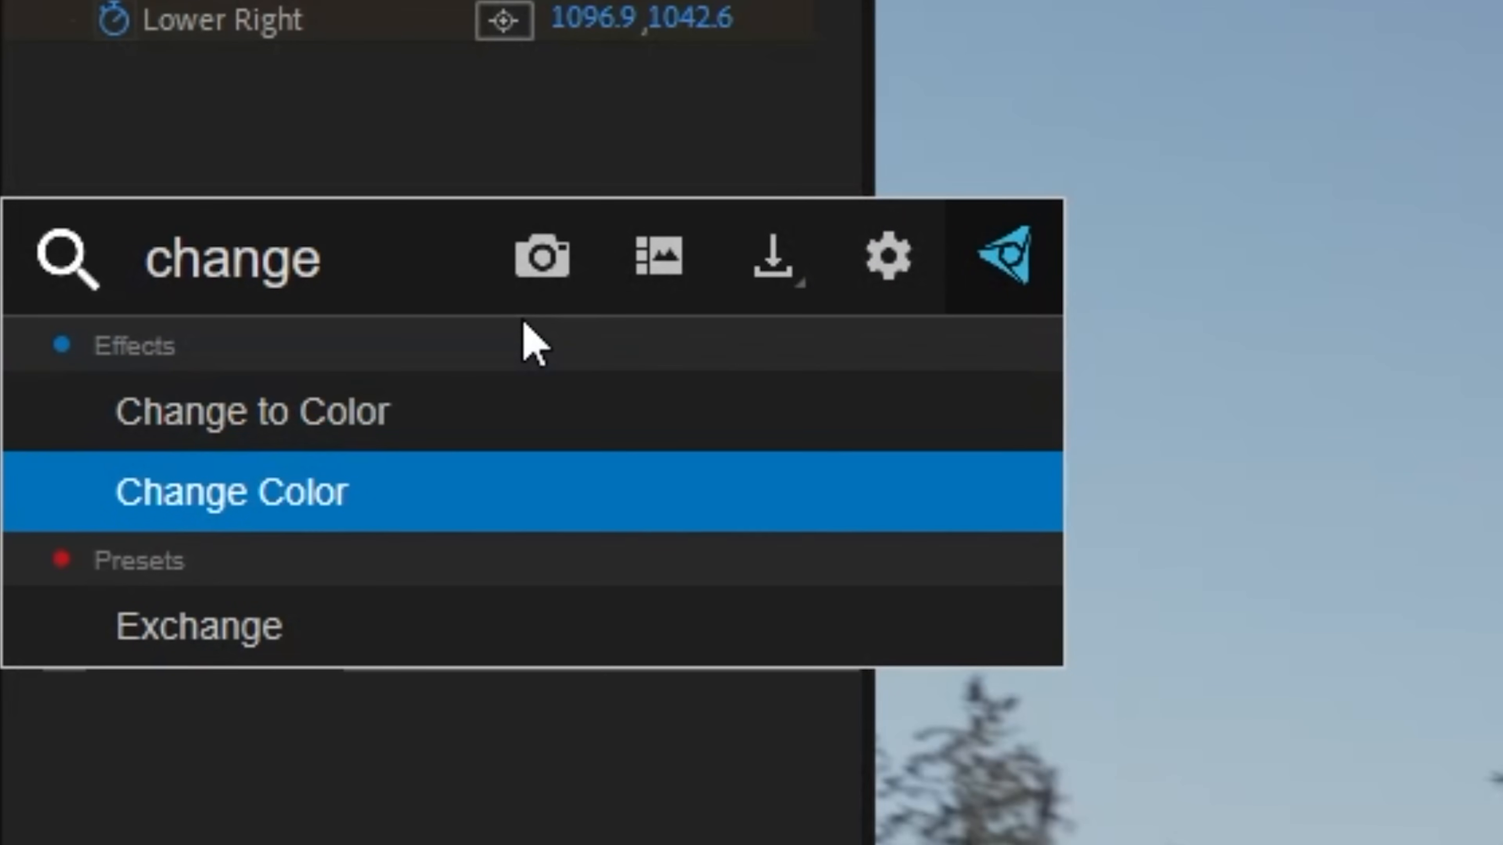
{"action": "key", "text": "Return"}
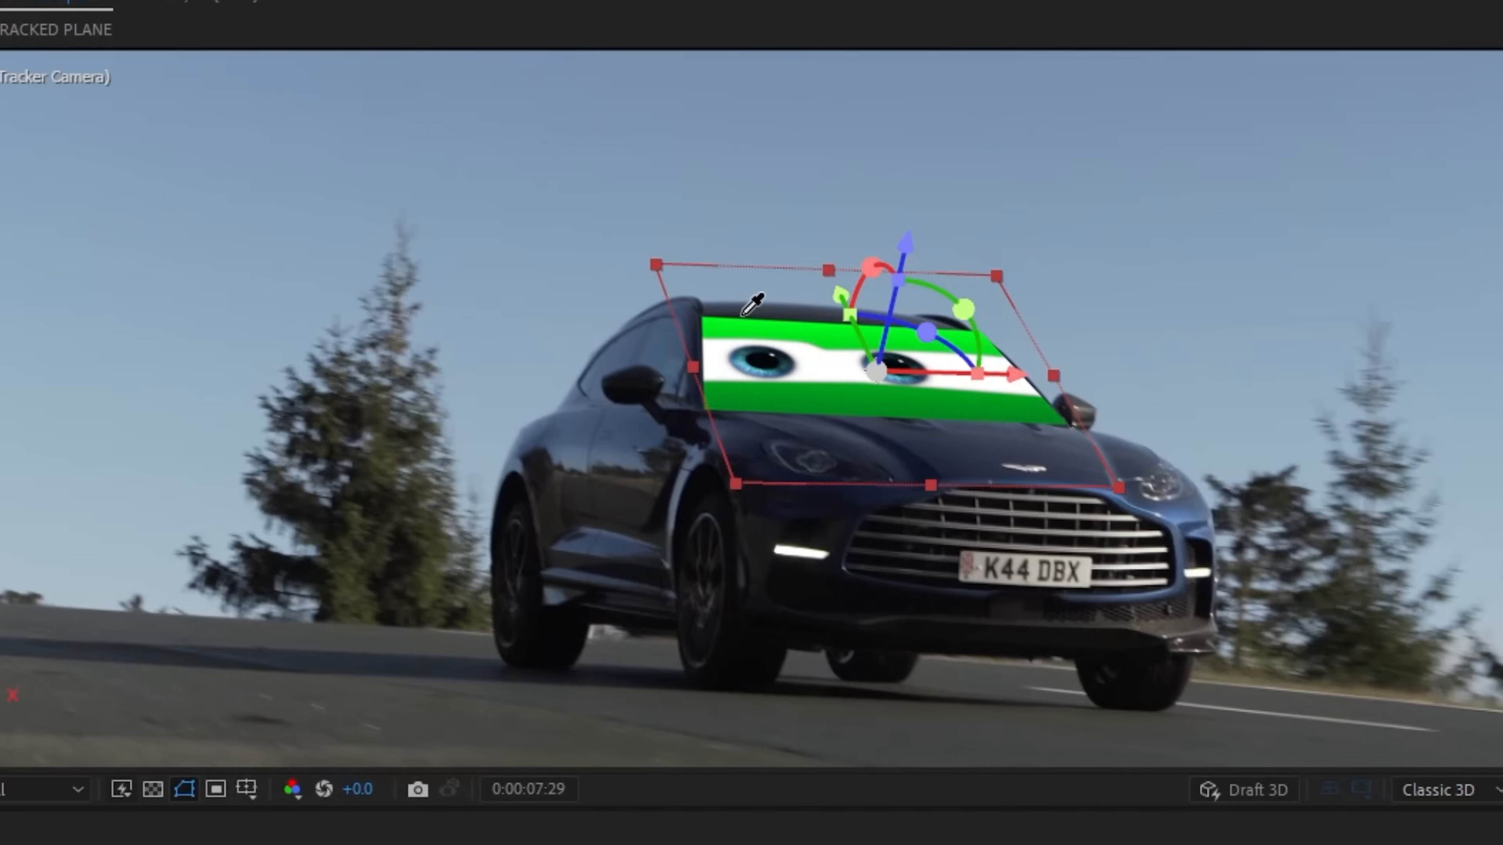
{"action": "left_click", "coordinate": [742, 315]}
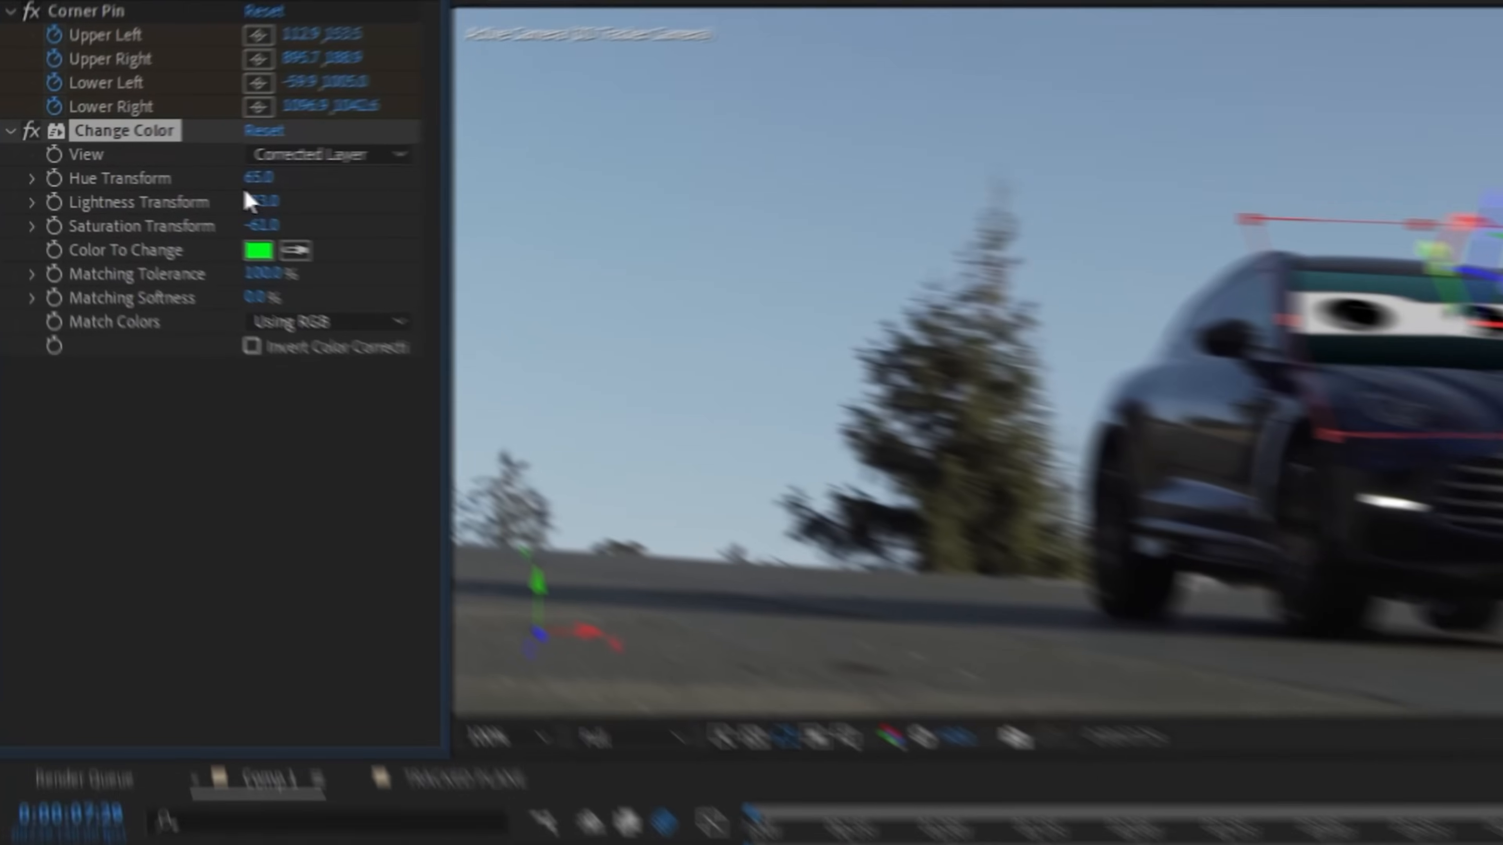
{"action": "left_click_drag", "start_coordinate": [147, 174], "coordinate": [156, 179]}
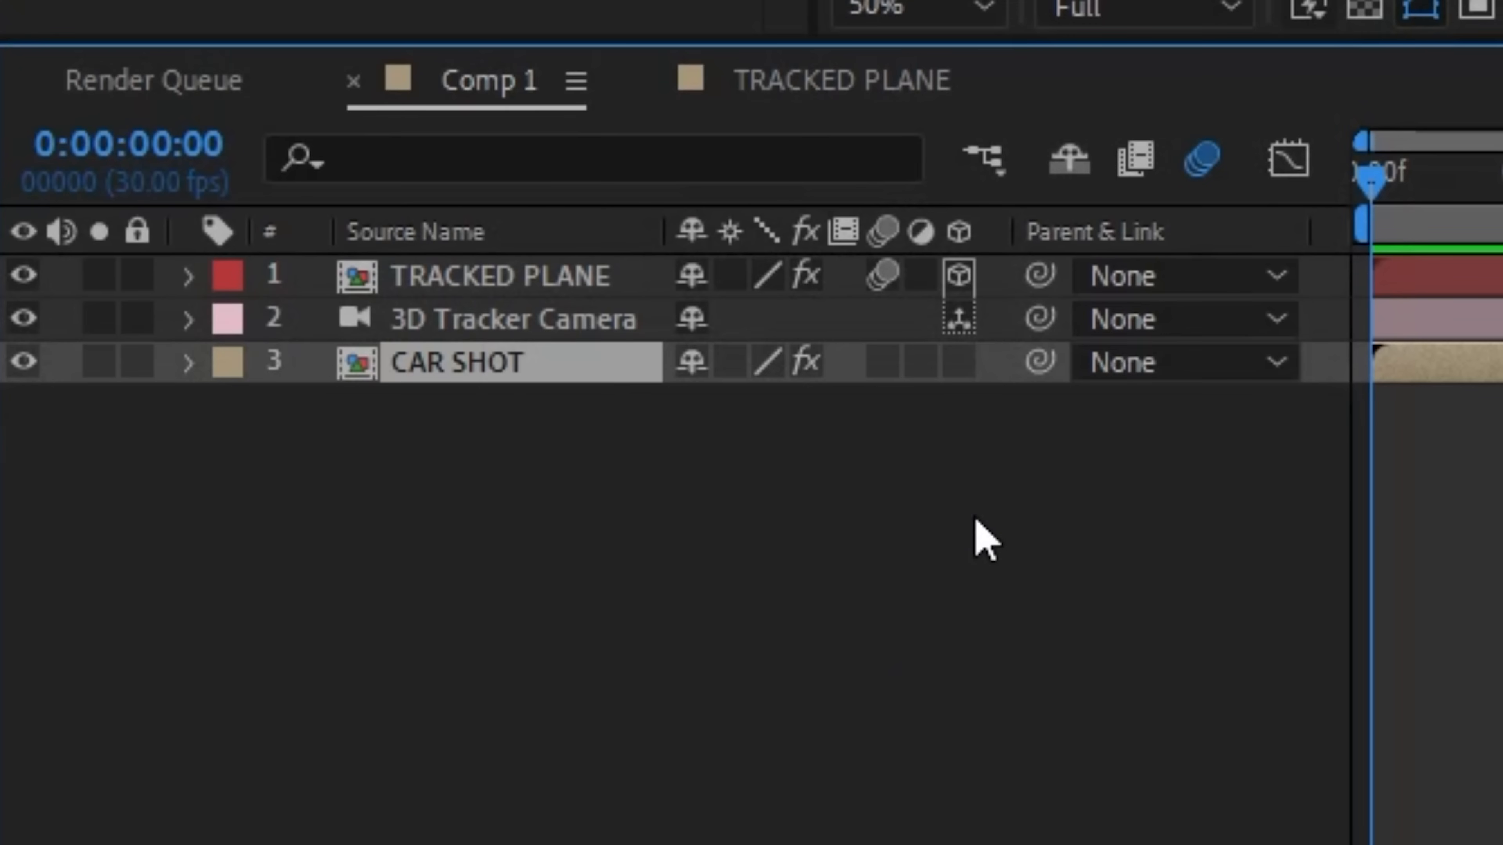
Apply Gaussian Blur to the CAR SHOT layer with a Blurriness of 95.3
{"action": "key", "text": "ctrl+space"}
{"action": "type", "text": "auss"}
{"action": "left_click", "coordinate": [693, 650]}
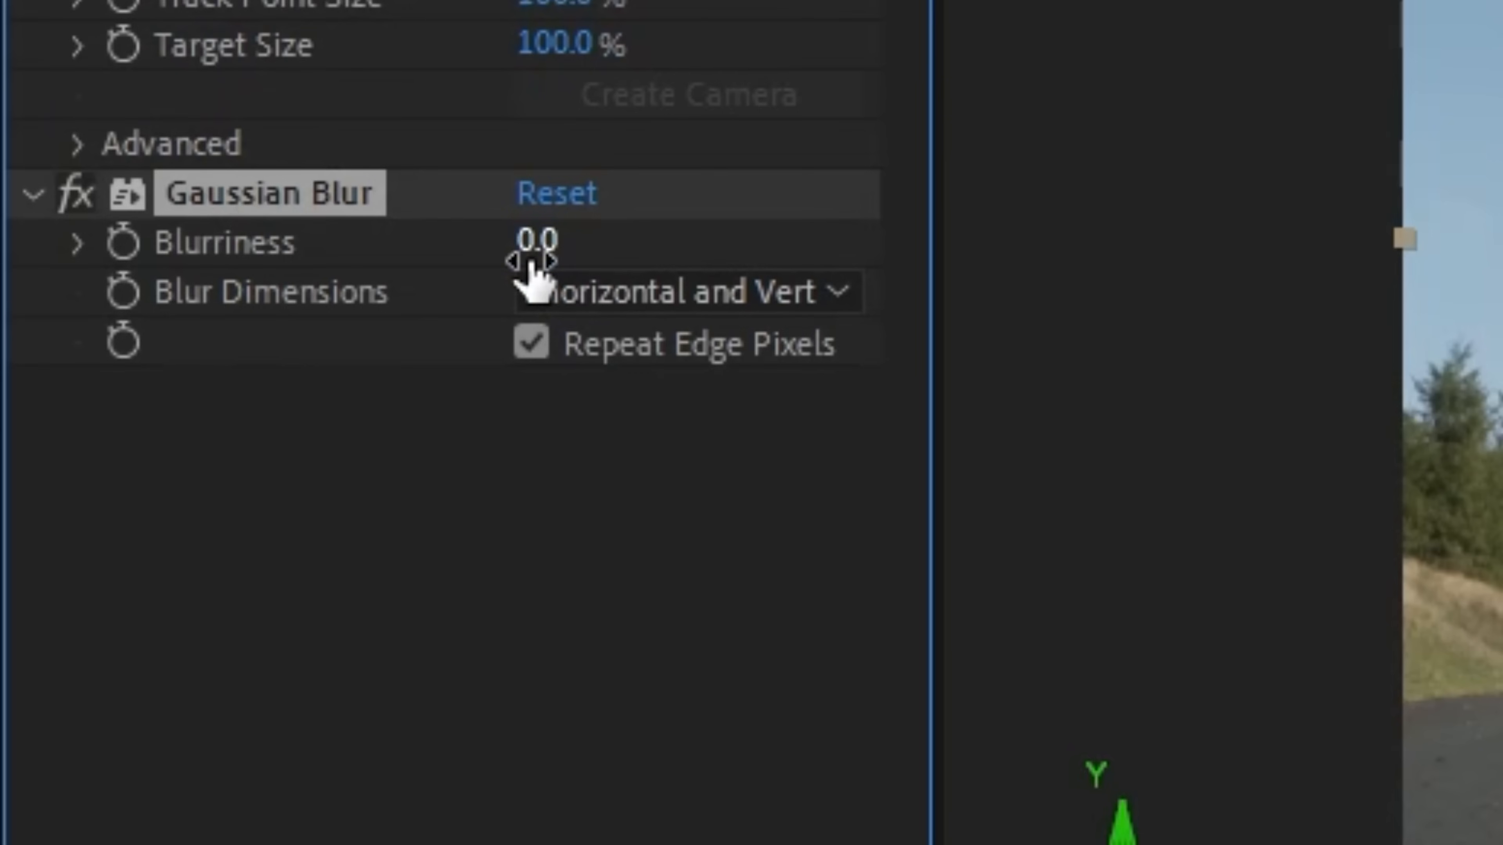
{"action": "left_click_drag", "start_coordinate": [526, 269], "coordinate": [598, 269]}
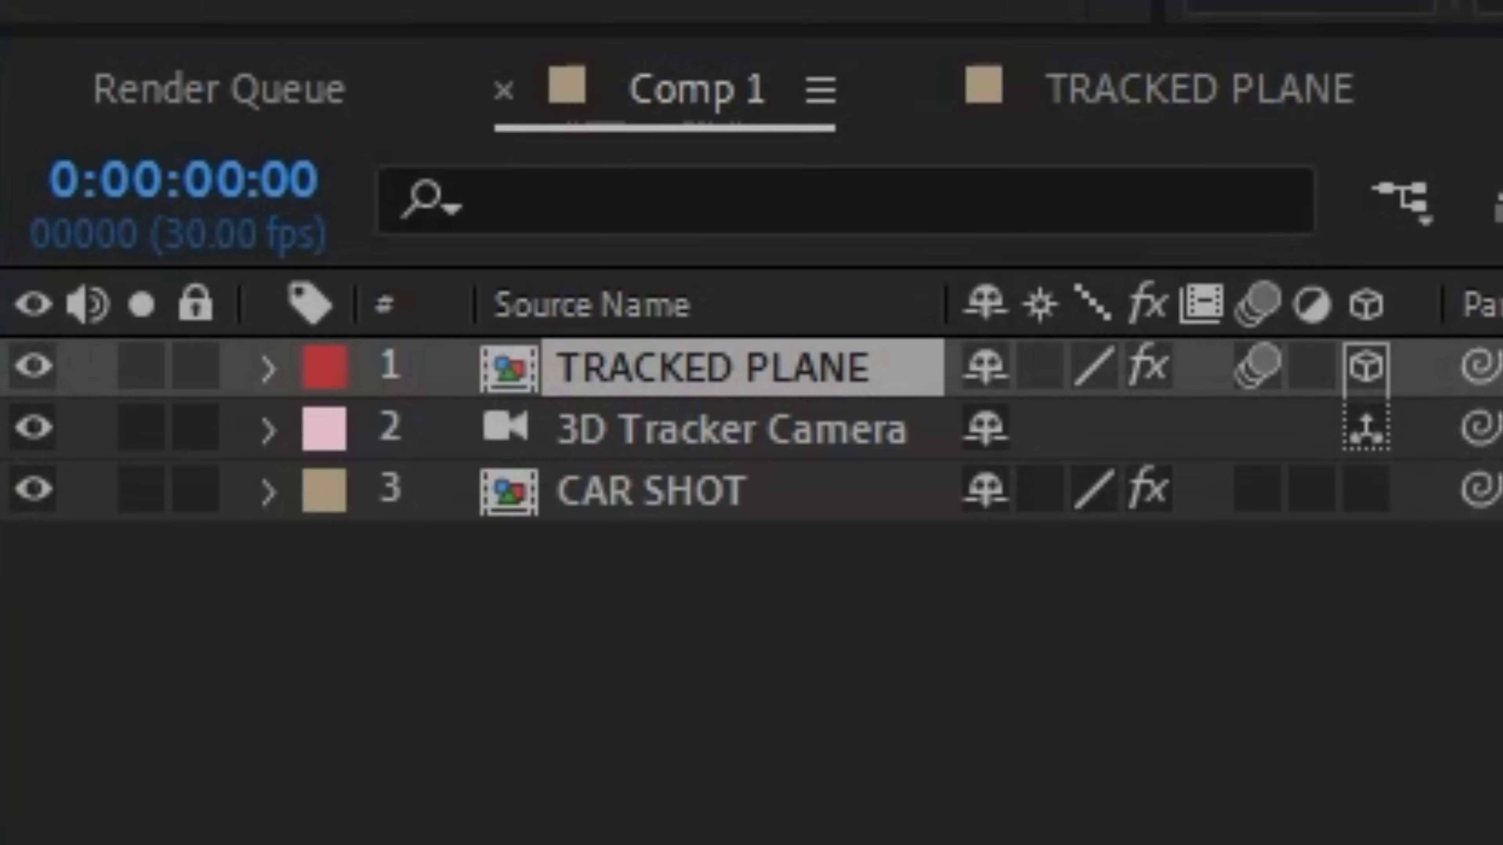
Apply a 30% Tint to TRACKED PLANE, mapping black to dark grey and white to light blue, and delete CAR SHOT's Gaussian Blur
{"action": "key", "text": "ctrl+space"}
{"action": "type", "text": "tint"}
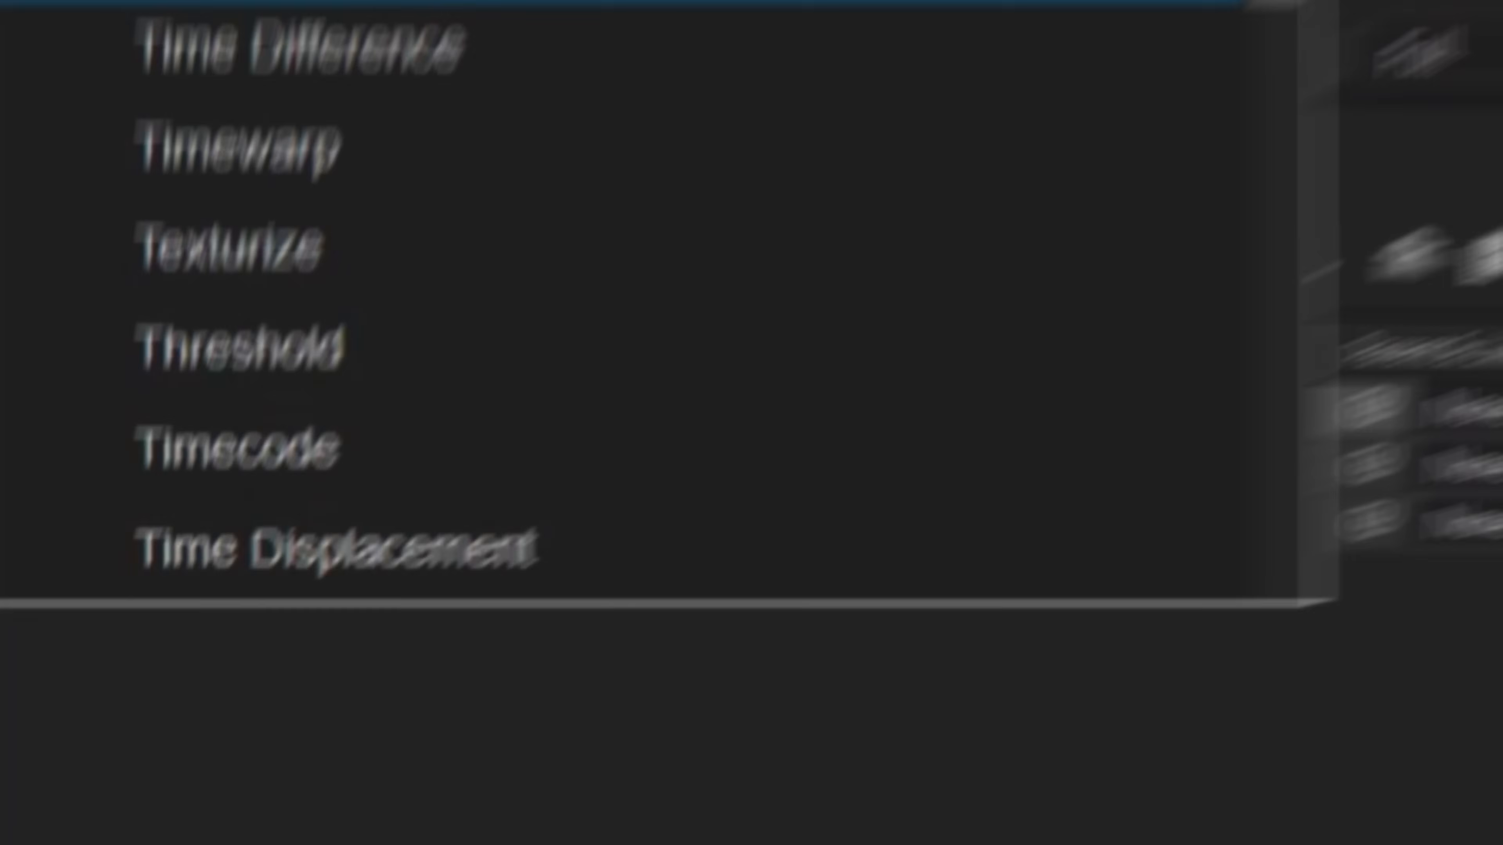
{"action": "key", "text": "Return"}
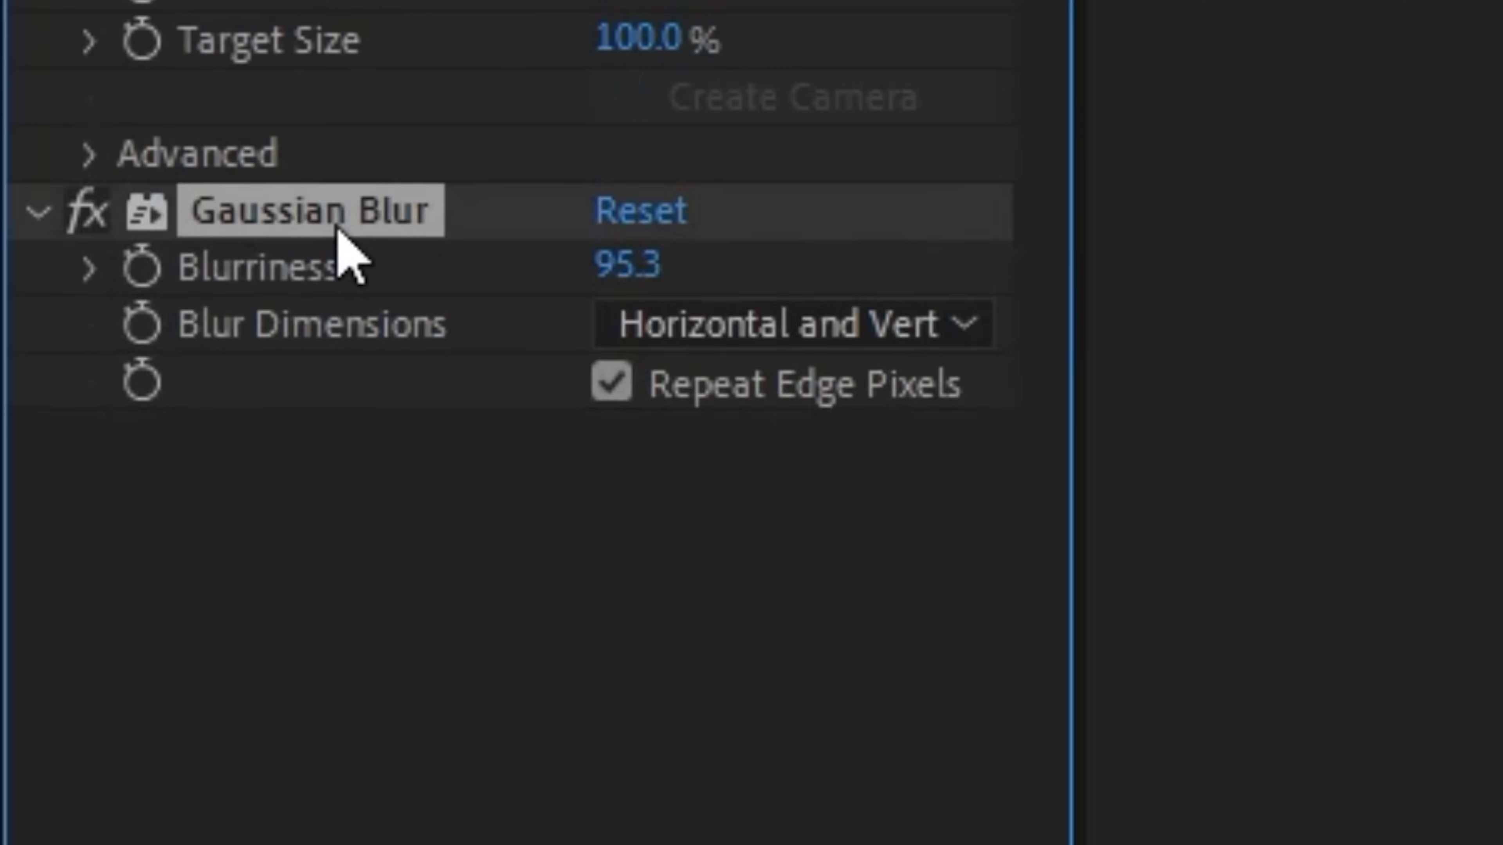
{"action": "key", "text": "Delete"}
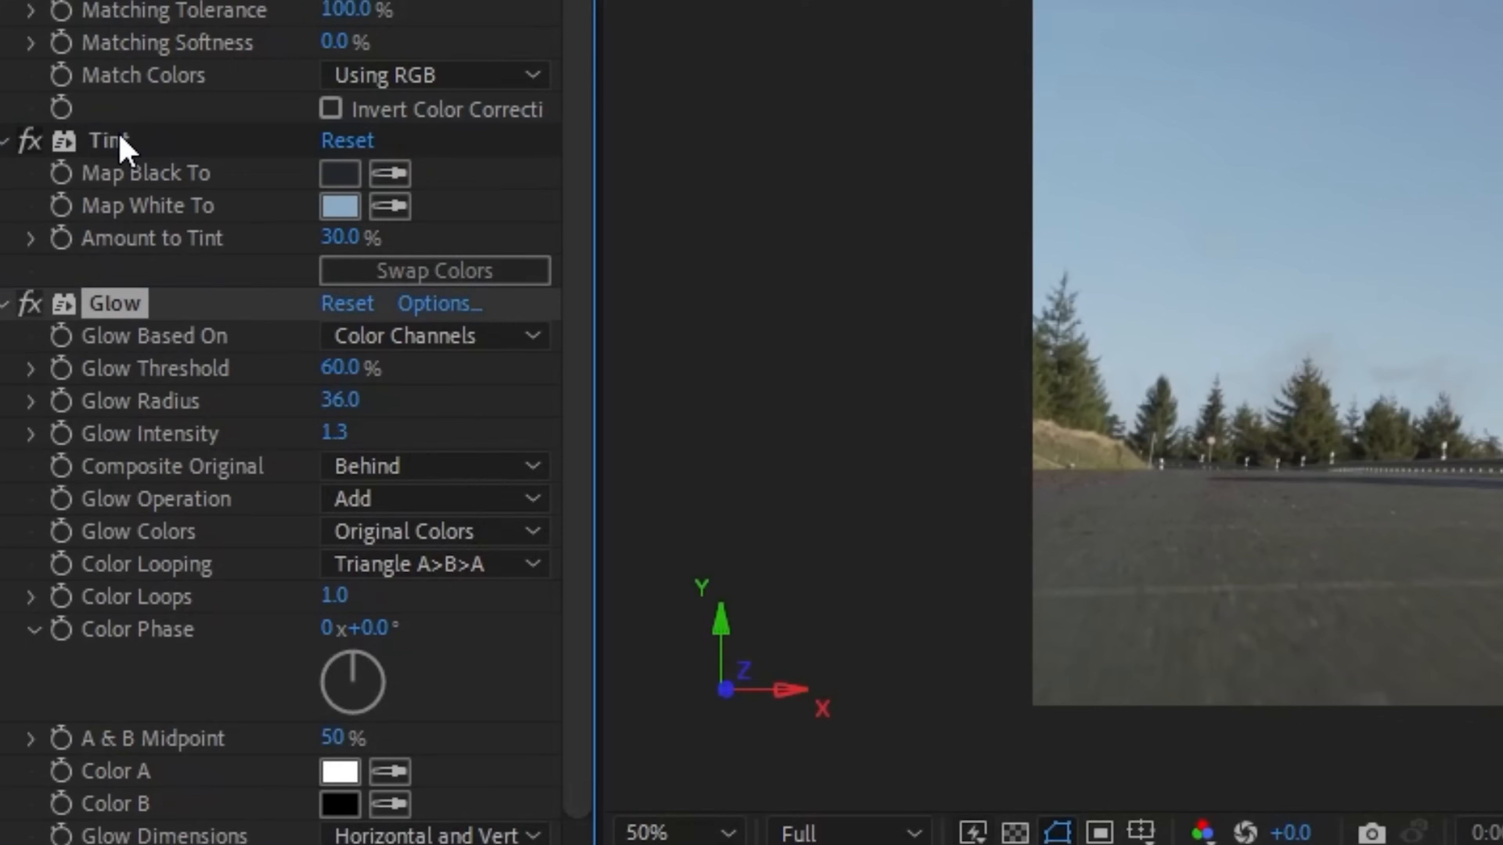
{"action": "left_click_drag", "start_coordinate": [118, 142], "coordinate": [122, 145]}
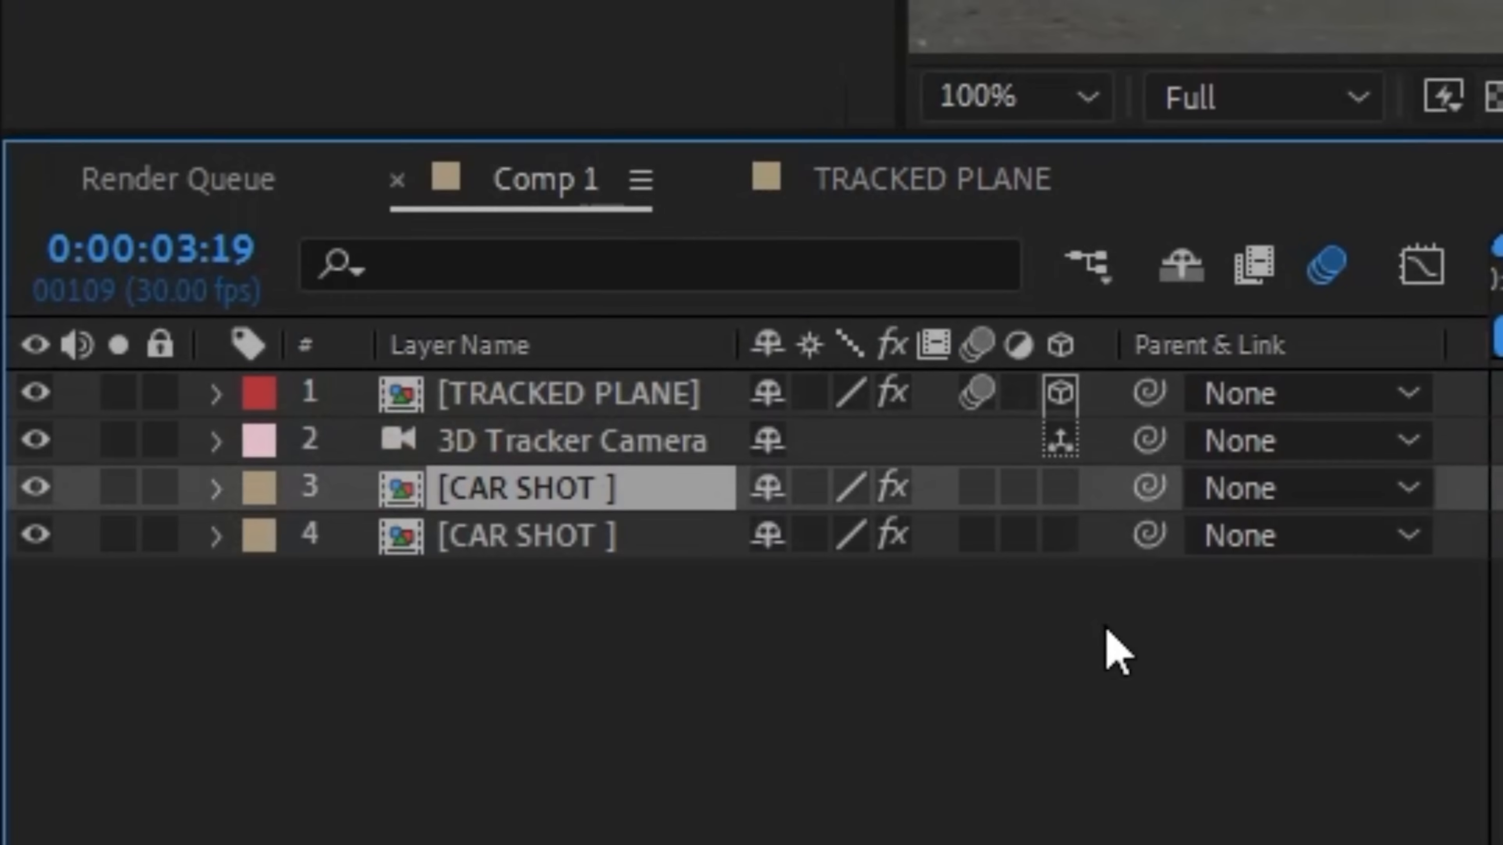
Rename the upper CAR SHOT layer as REFLECTION and move it from Comp 1 into the TRACKED PLANE composition
{"action": "key", "text": "Return"}
{"action": "type", "text": "REFLECTION"}
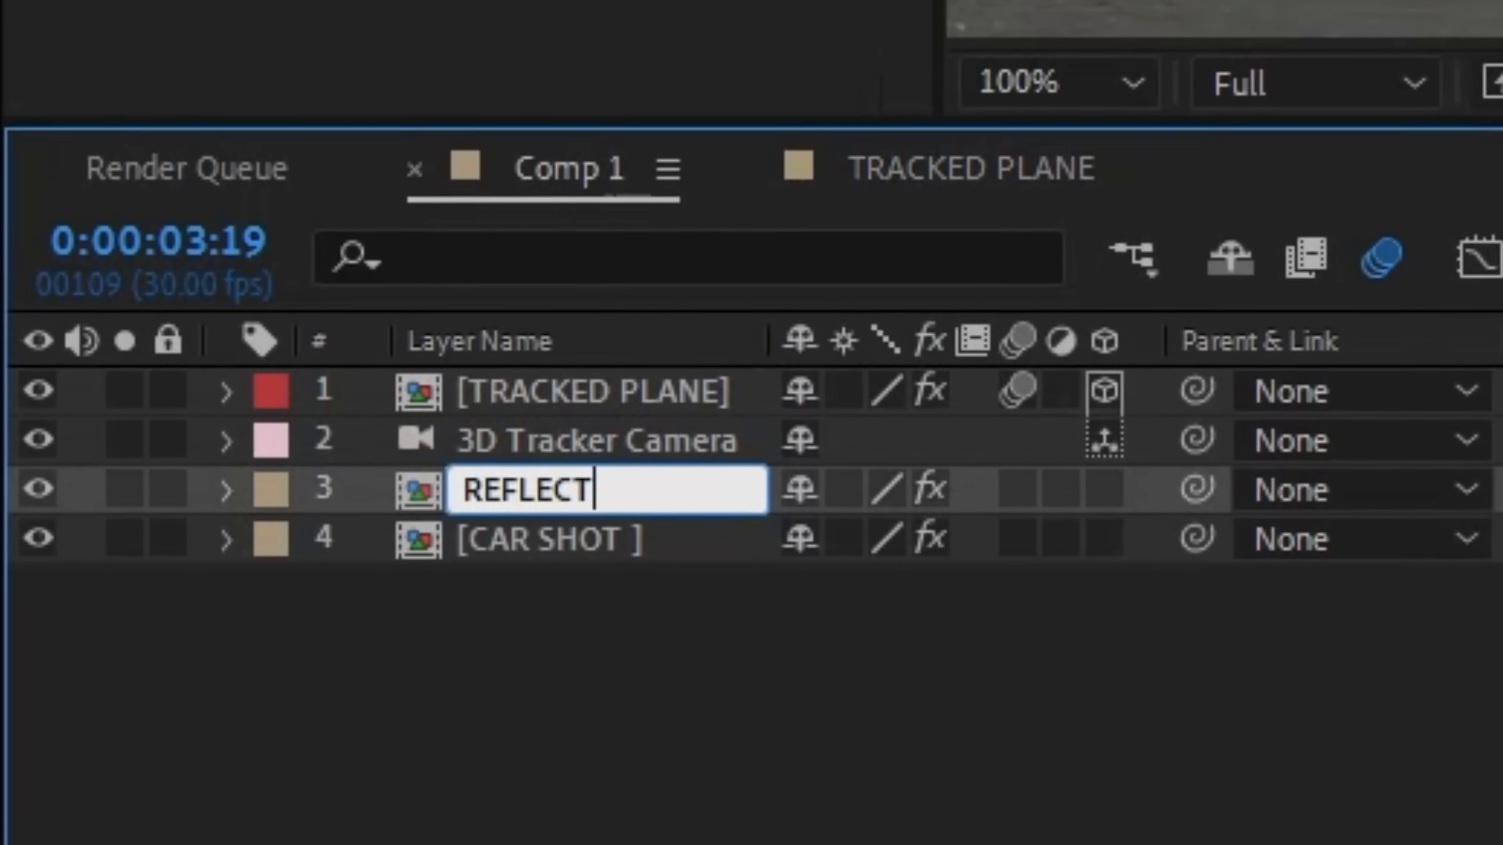
{"action": "key", "text": "Return"}
{"action": "key", "text": "ctrl+x"}
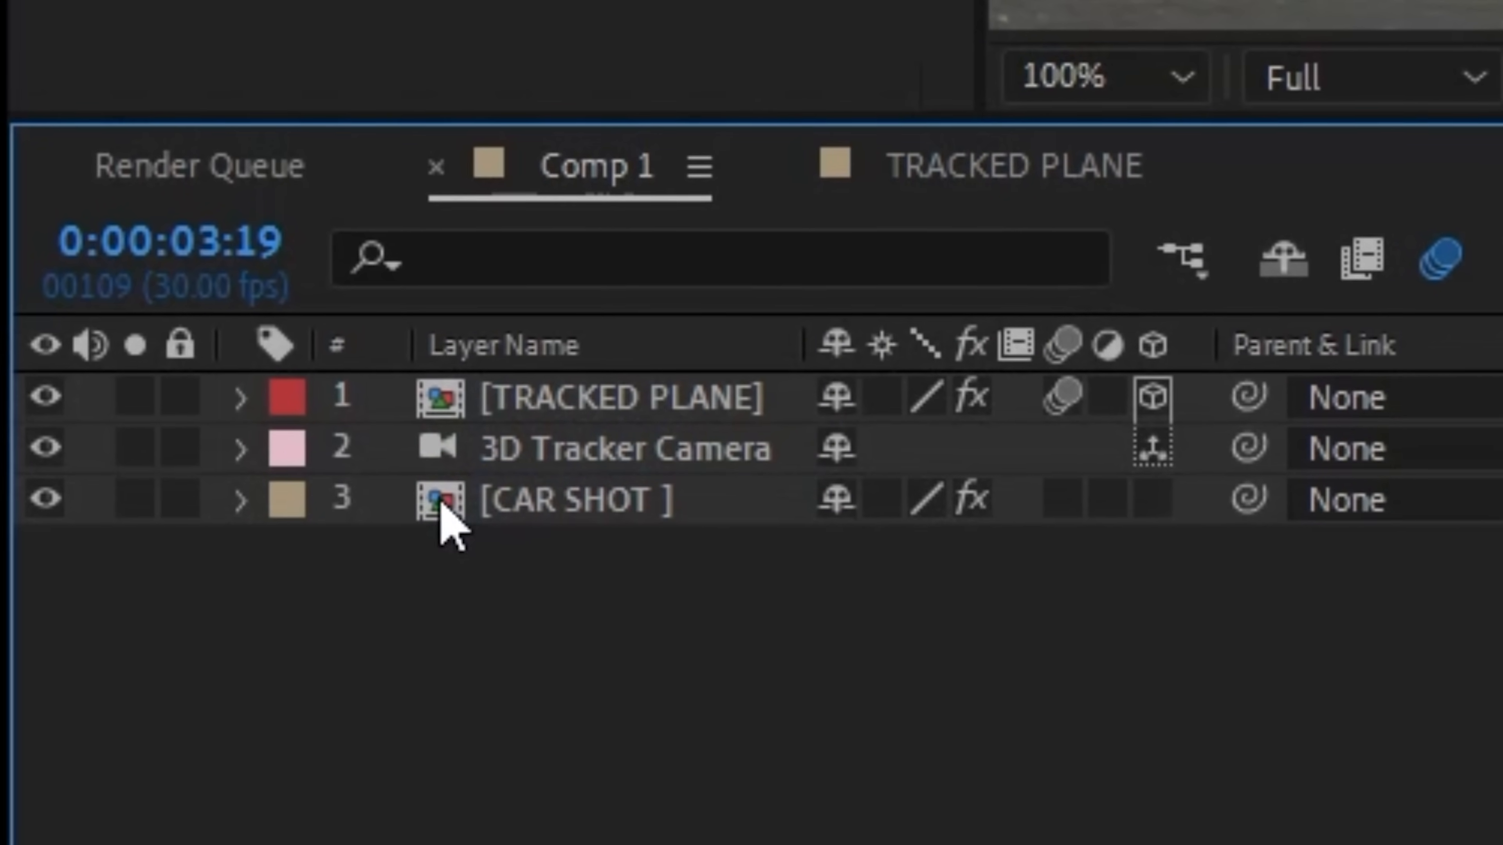
{"action": "double_click", "coordinate": [533, 397]}
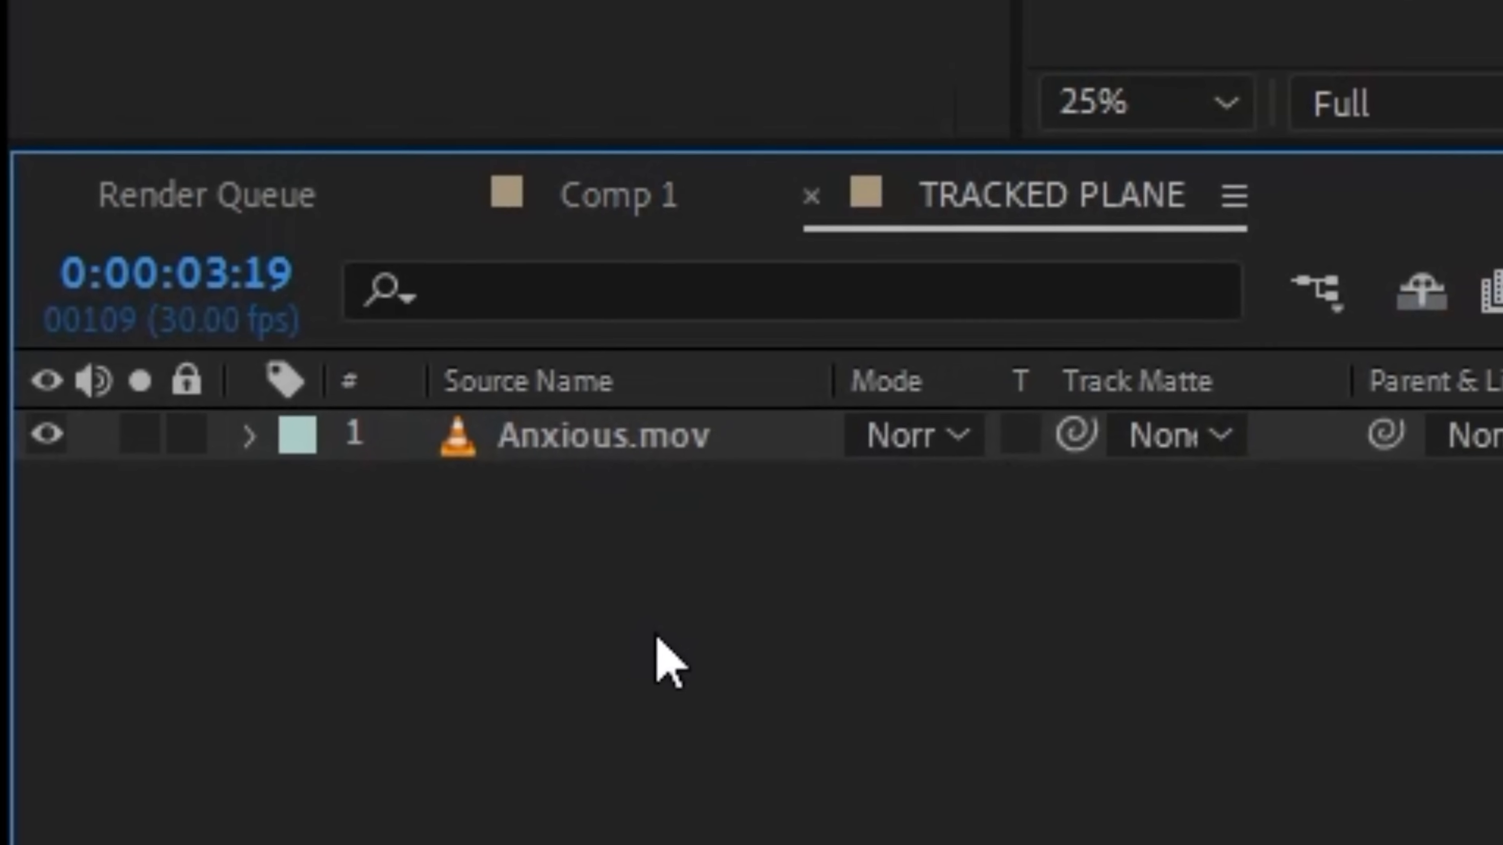
{"action": "key", "text": "ctrl+v"}
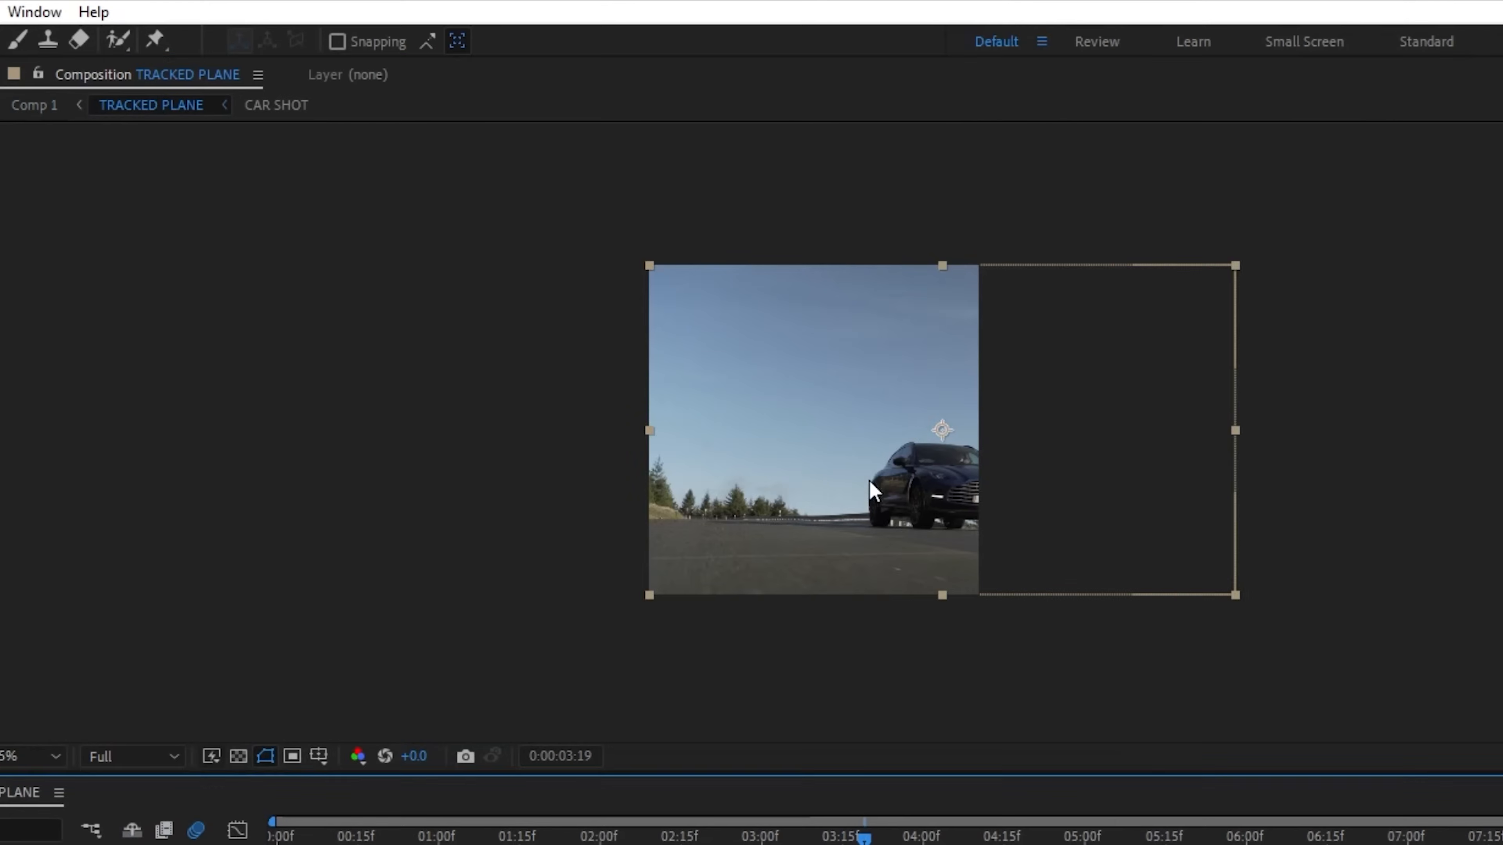